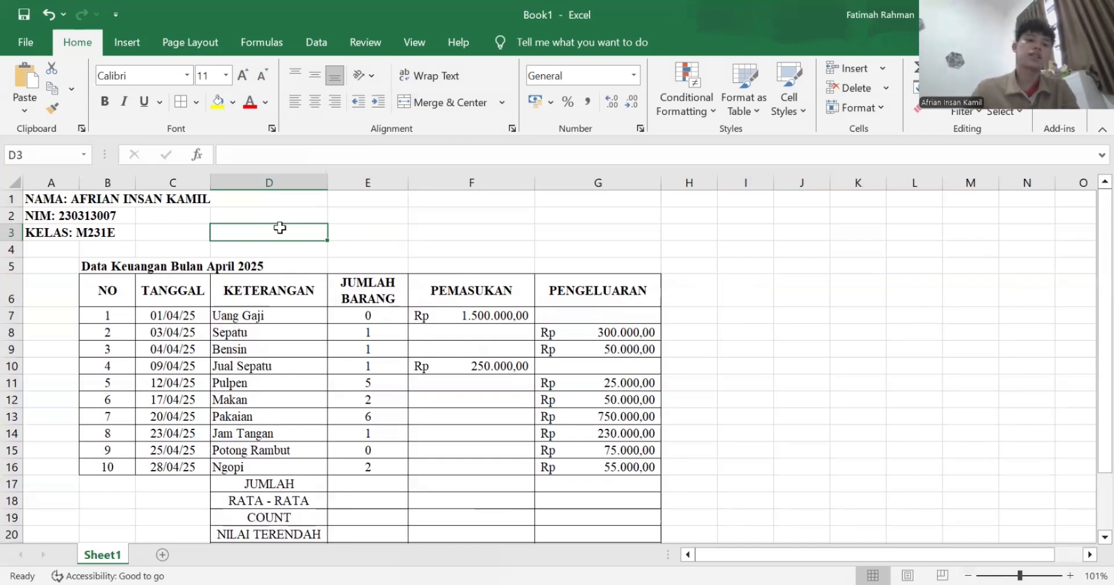
Examine the summary row labels, the April 2025 table title and the NO, TANGGAL and KETERANGAN headers.
scroll(280, 228, "down", 1)
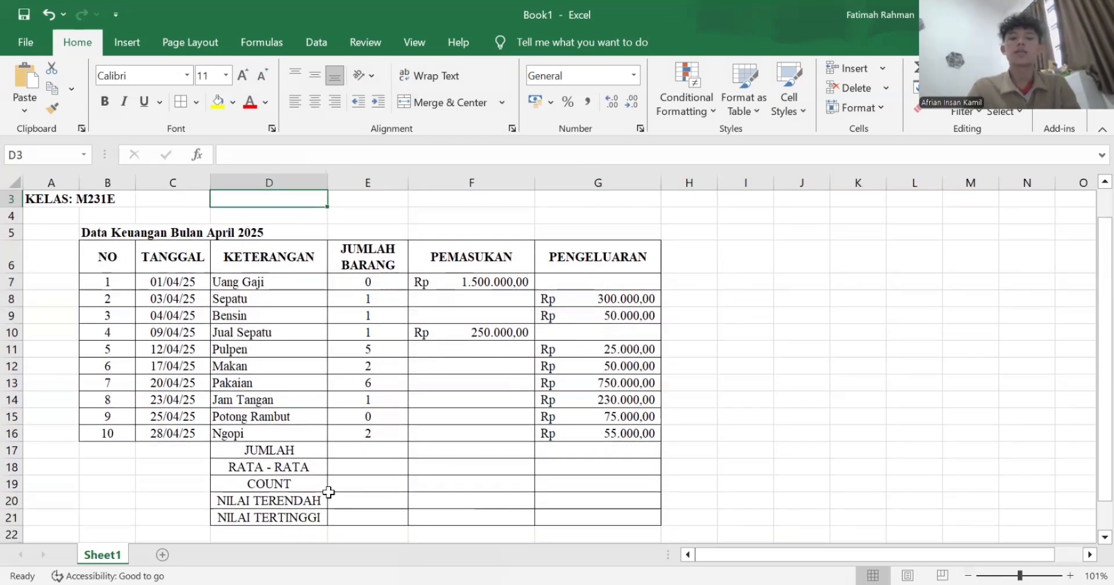
left_click(293, 451)
left_click(285, 468)
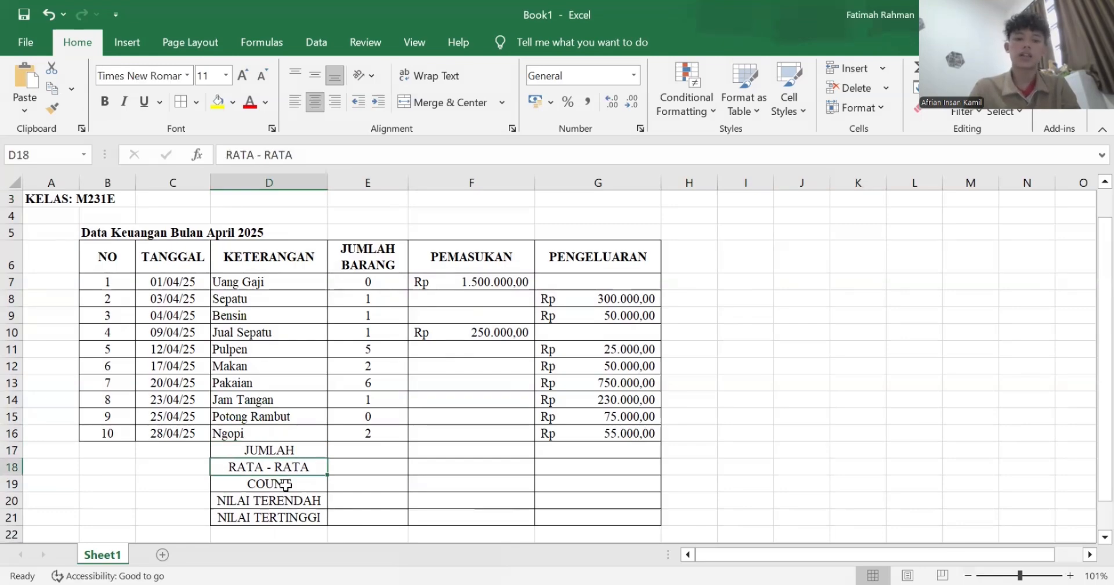
left_click(285, 484)
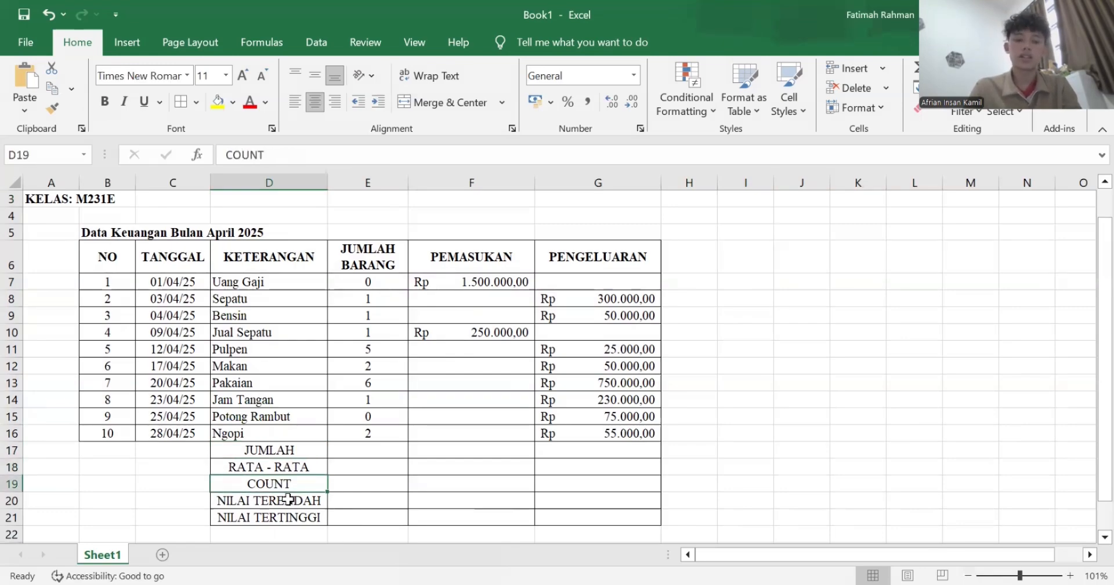
left_click(288, 500)
left_click(285, 517)
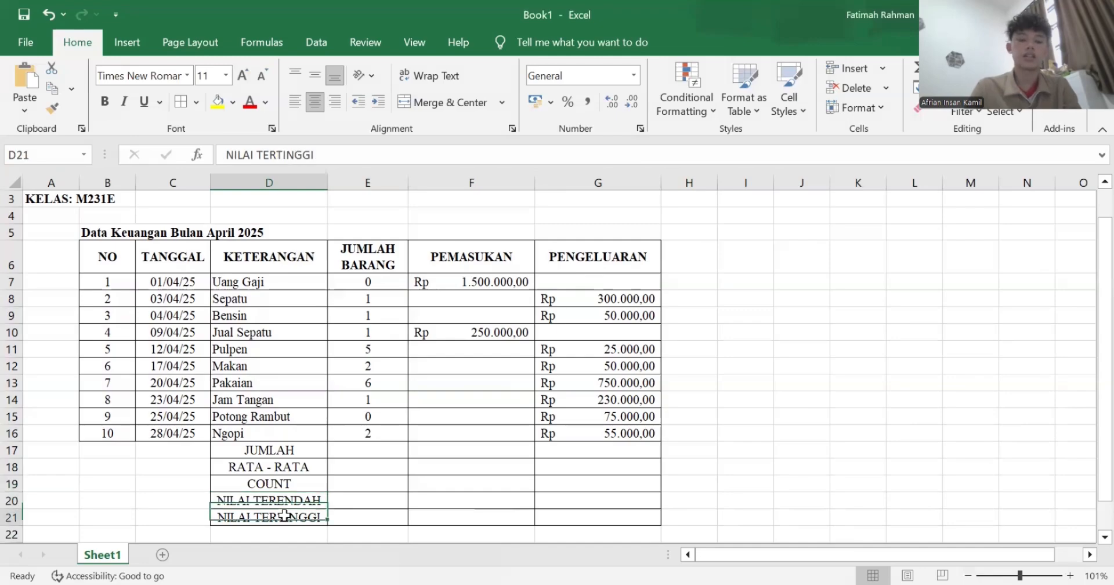
left_click(680, 268)
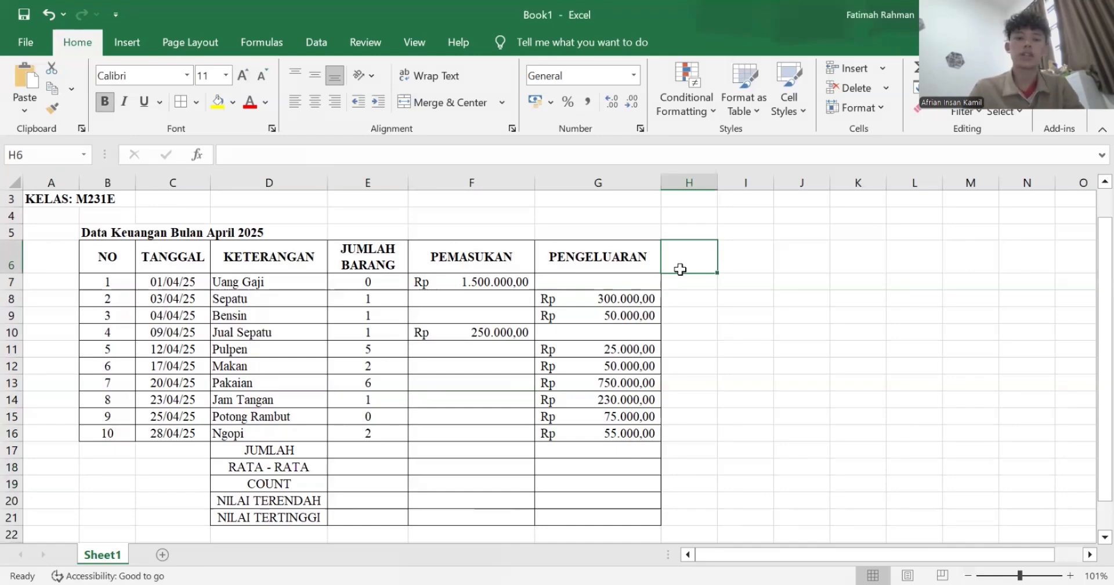
left_click(281, 219)
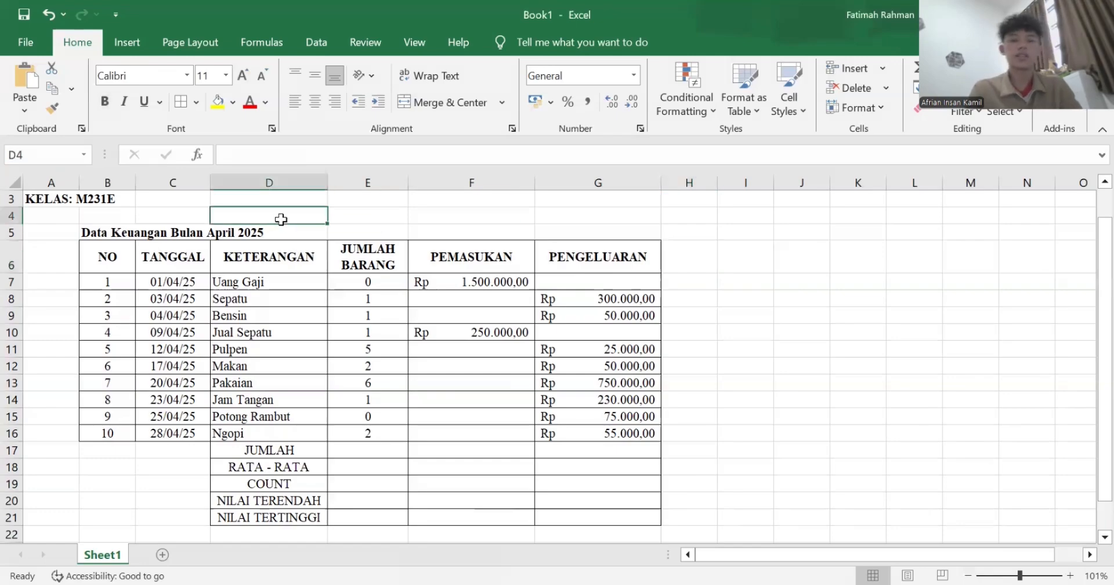
left_click(226, 234)
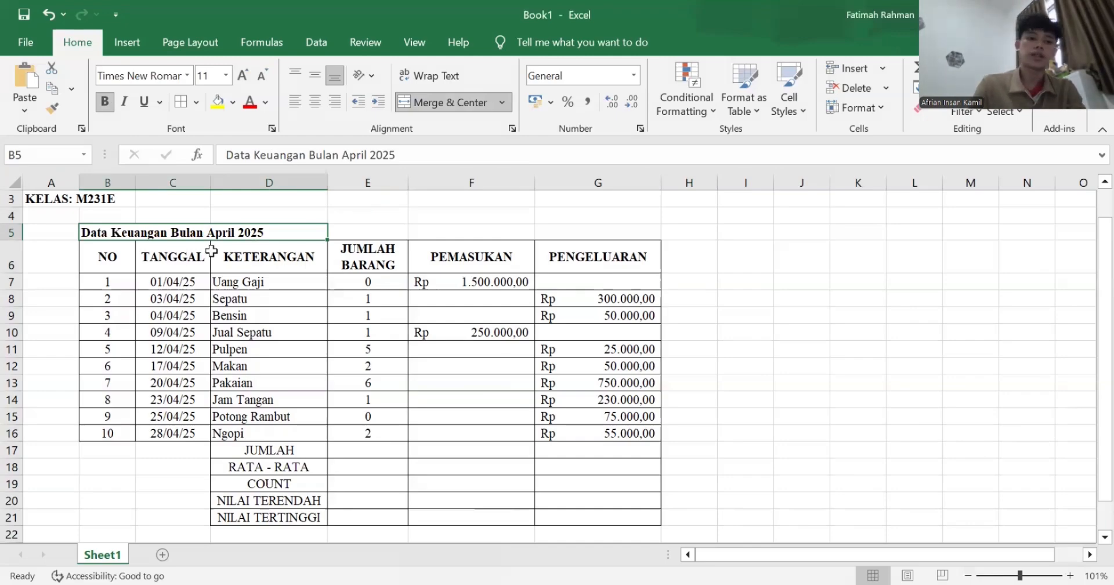
left_click(114, 257)
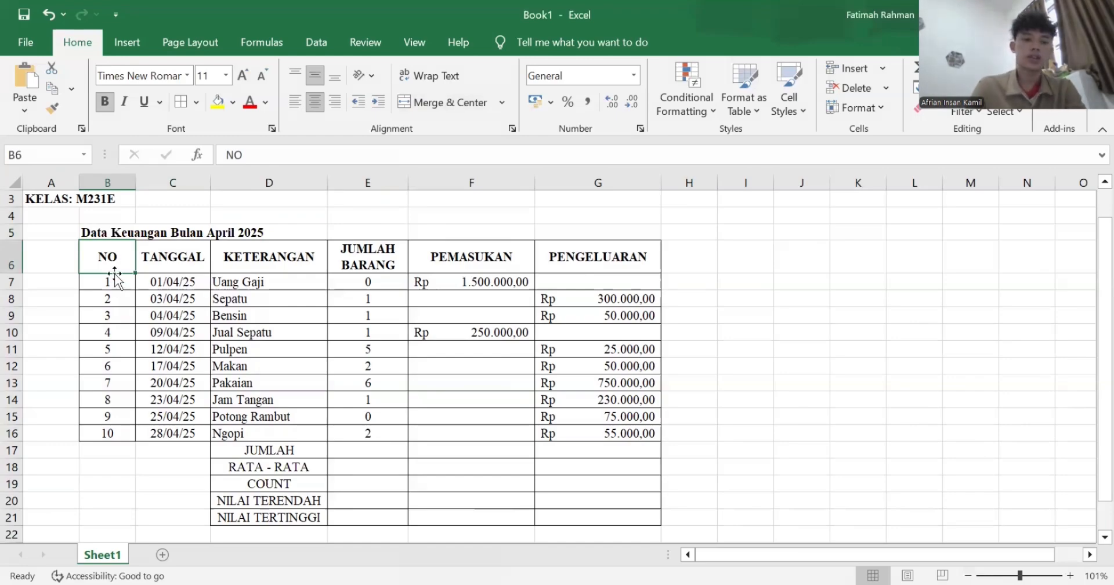
left_click(164, 260)
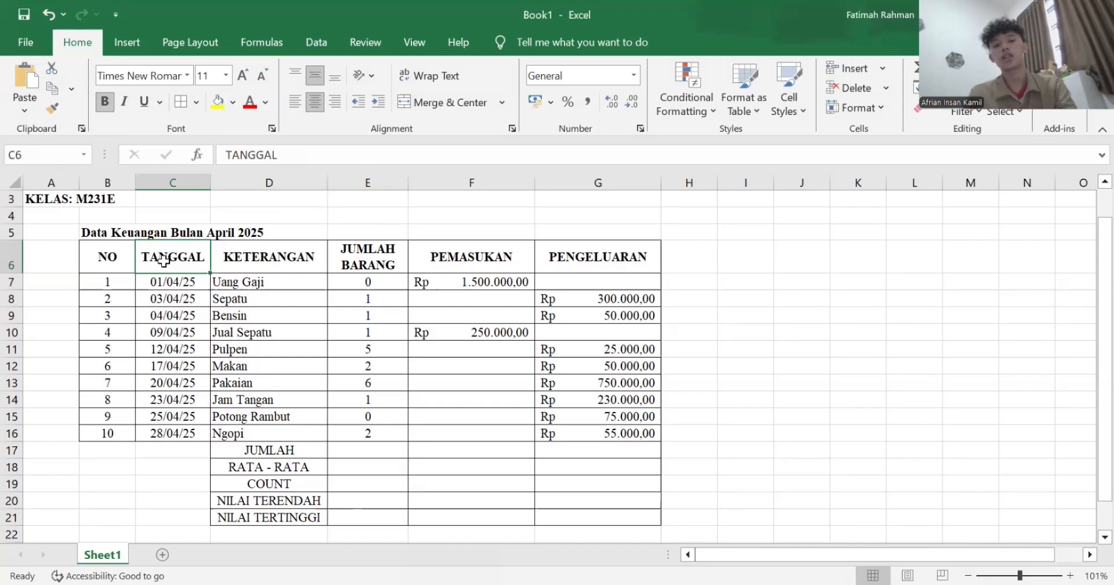
left_click(260, 254)
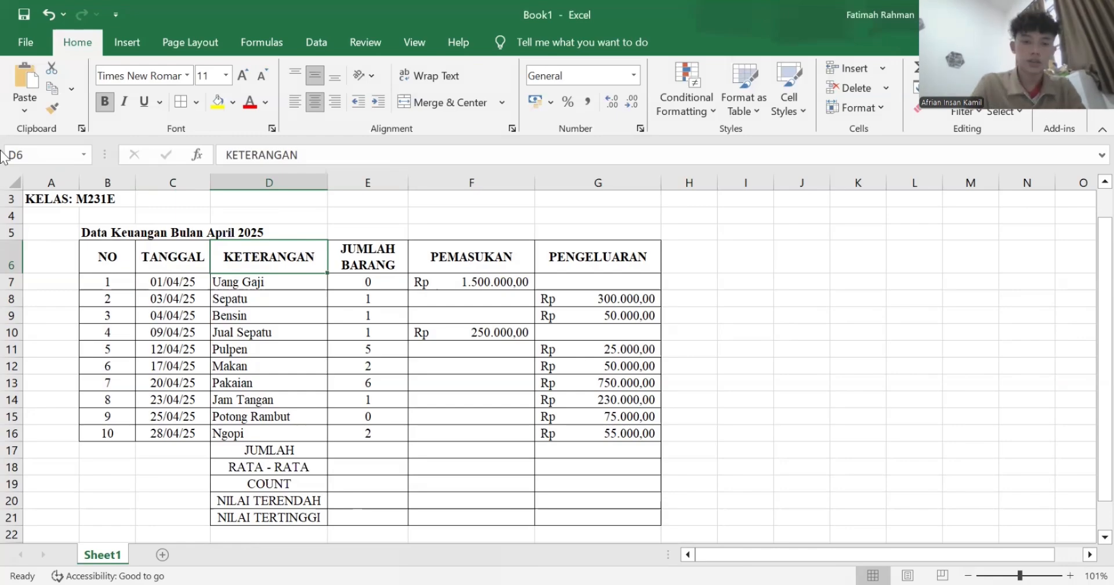
Total the JUMLAH BARANG column in cell E17 with the formula =sum(E7:E16).
left_click(379, 452)
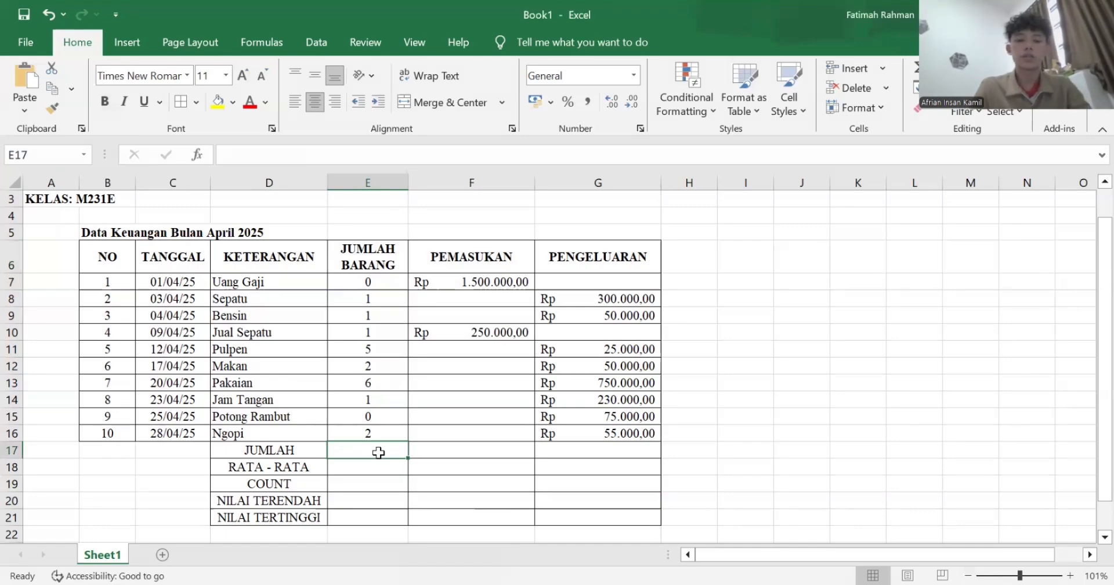
double_click(378, 452)
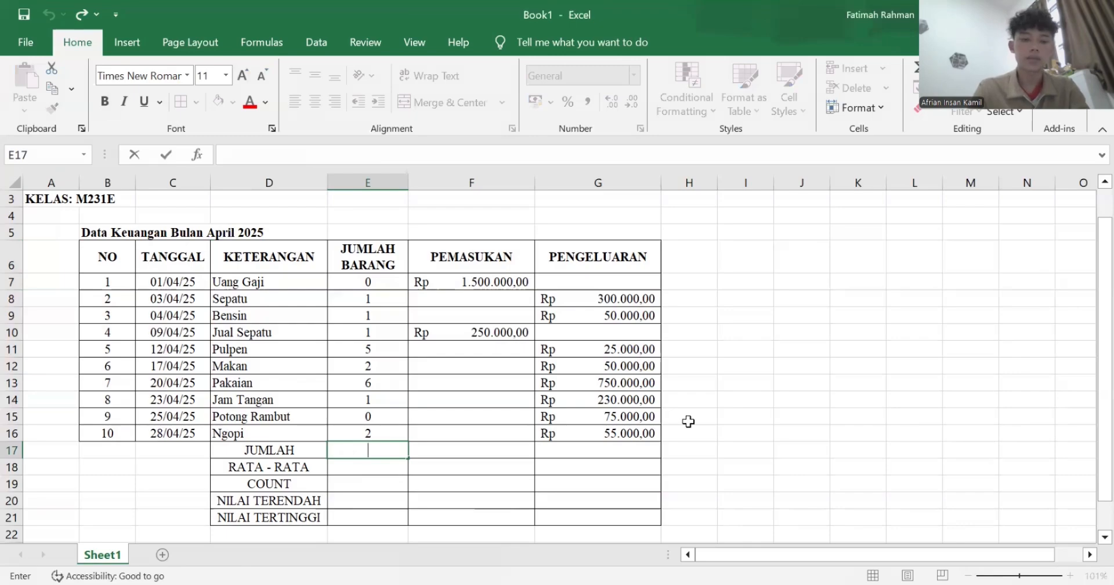
type("=")
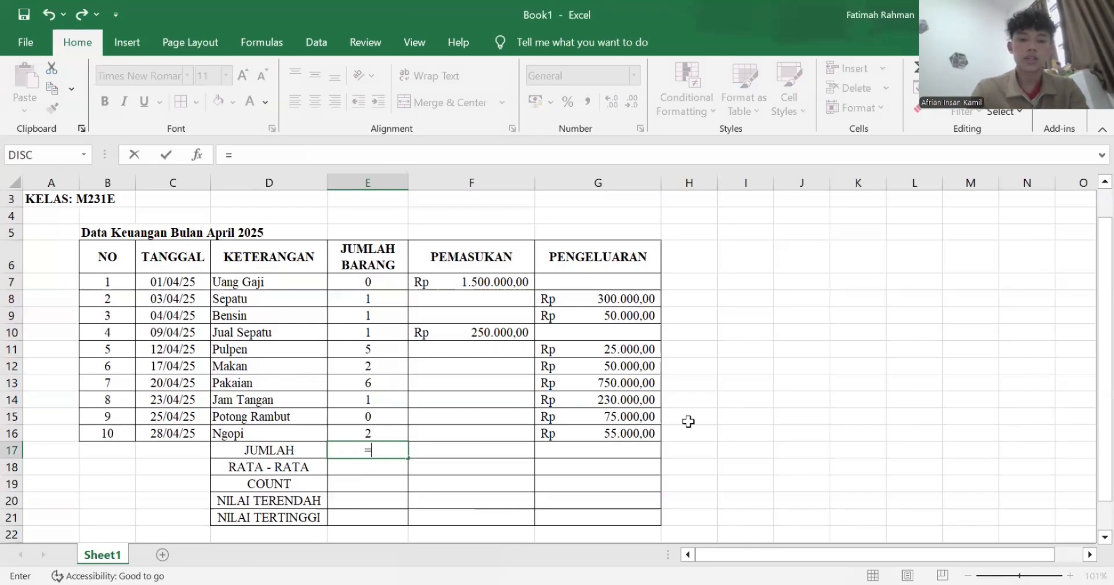
type("su")
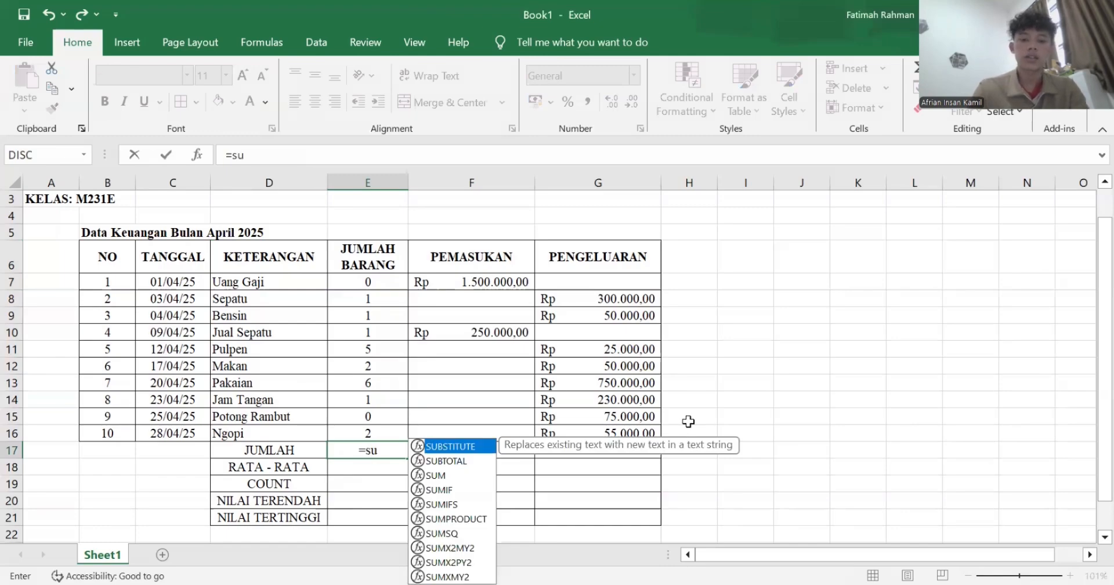
type("m")
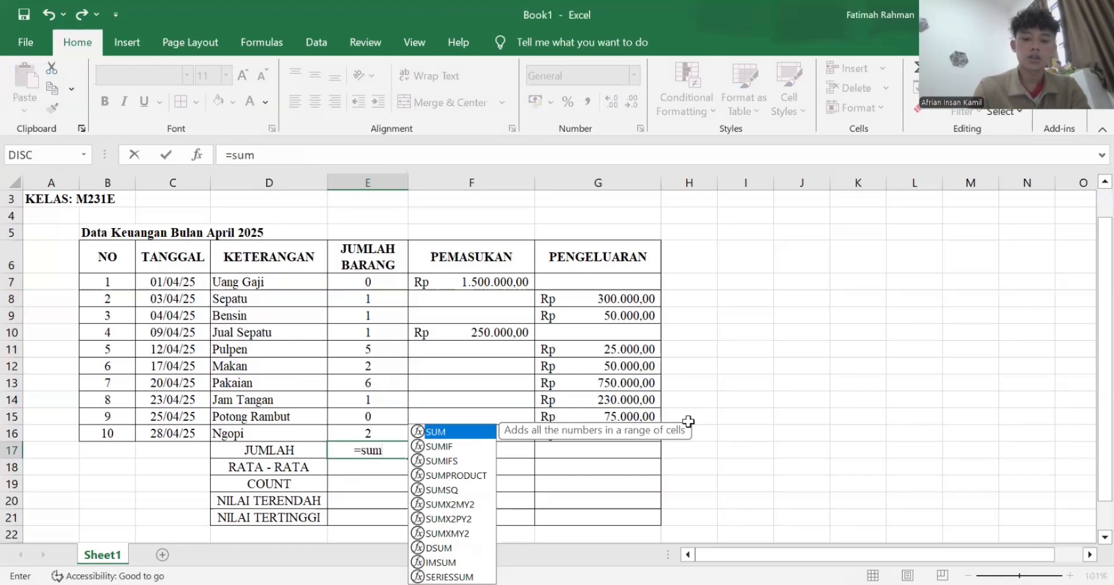
type("(")
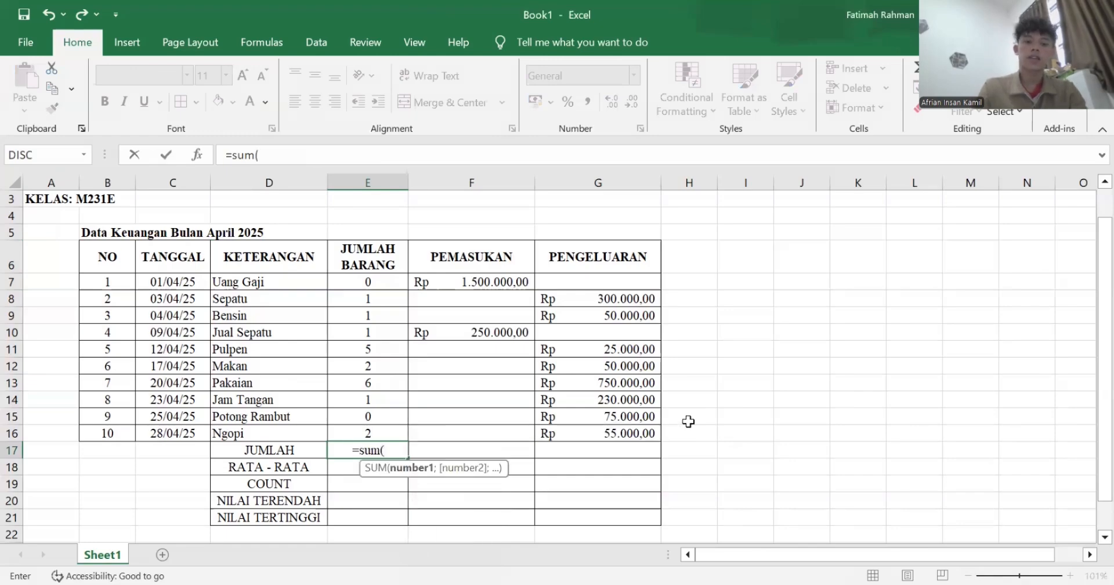
left_click(366, 282)
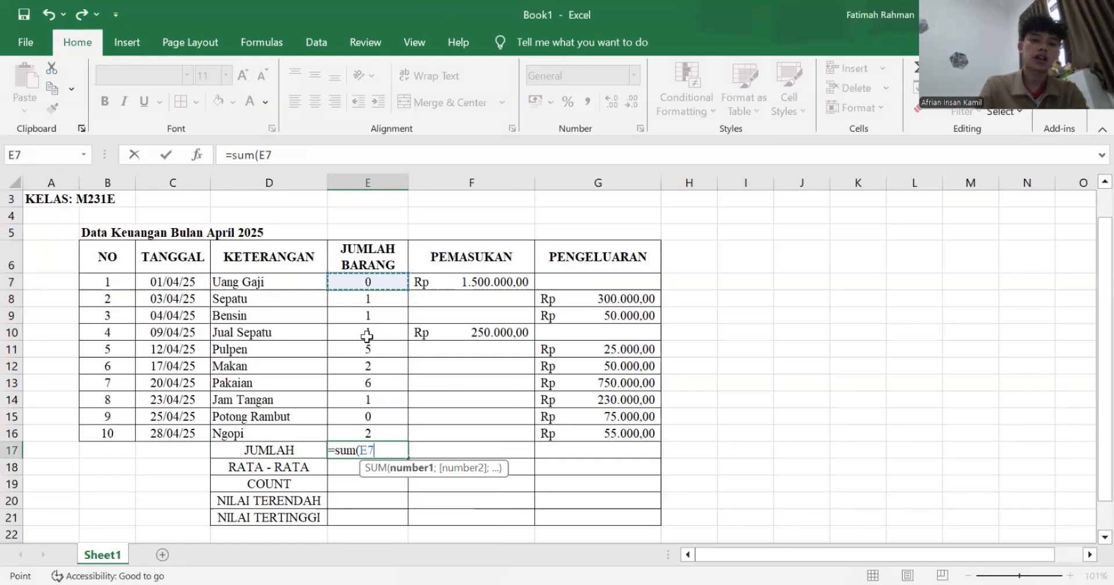
left_click(370, 433, "shift")
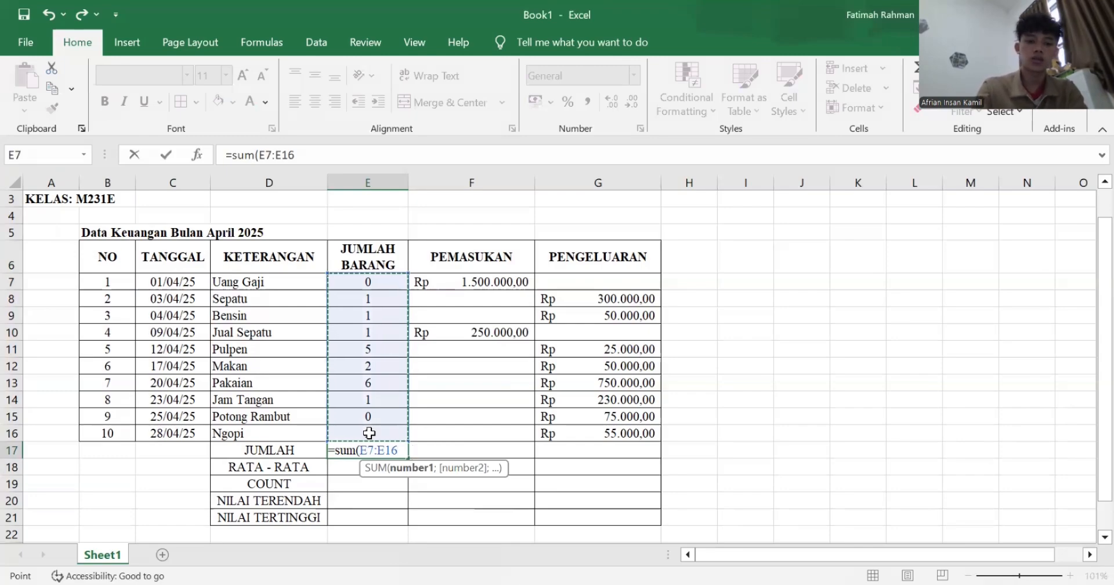
type(")")
key("Return")
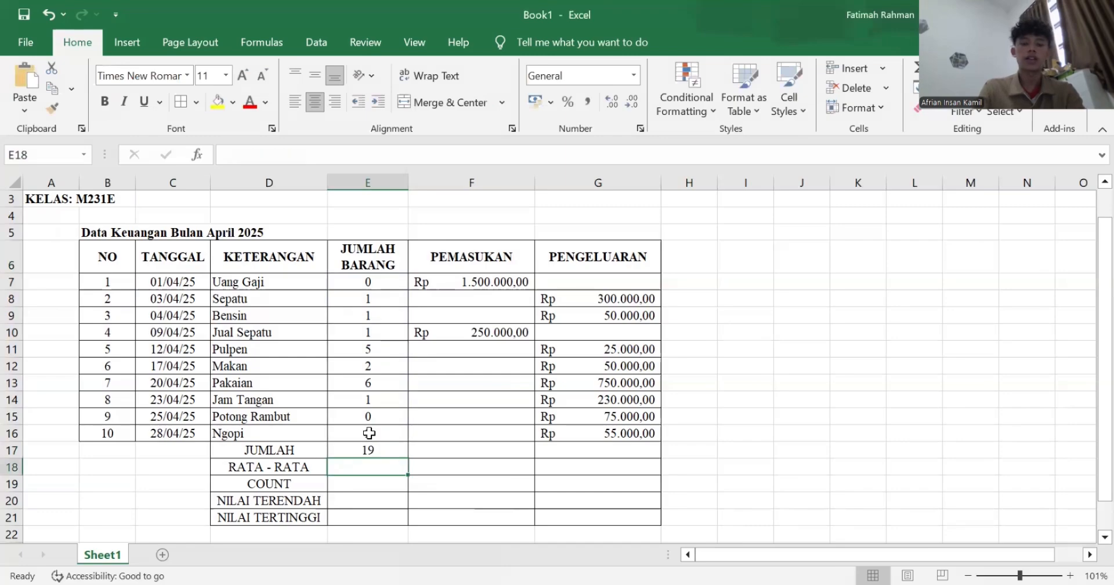
Total the PEMASUKAN column in cell F17 with the formula =sum(F7:F16).
left_click(456, 451)
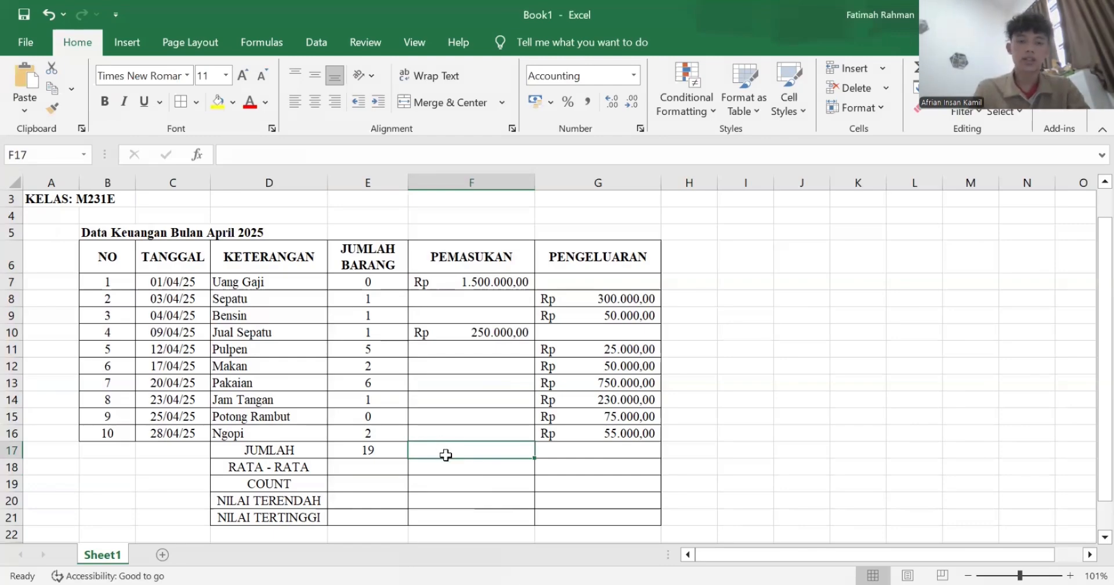
double_click(446, 448)
type("s")
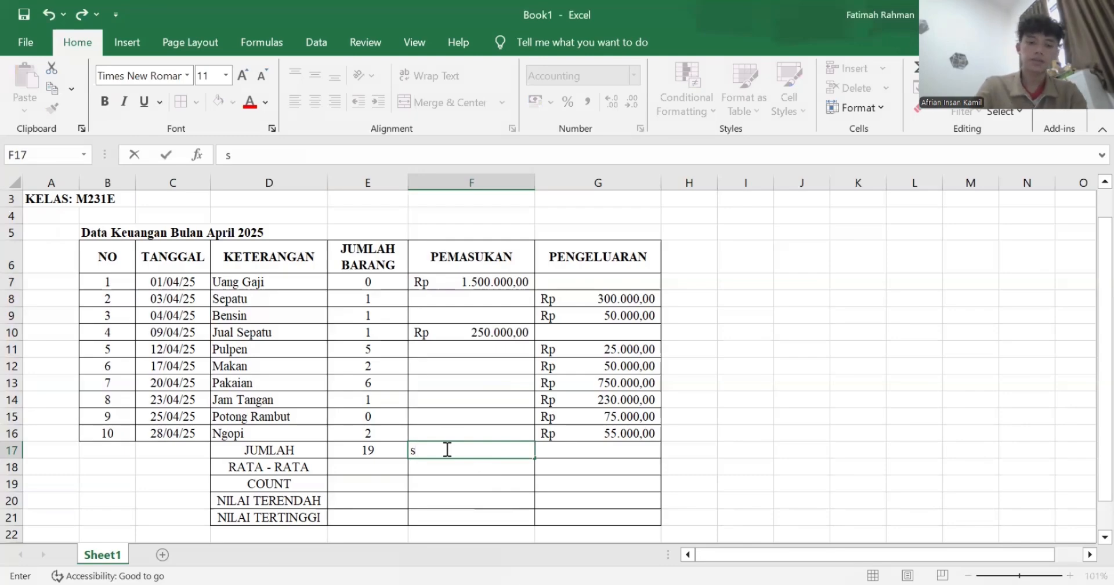
key("BackSpace")
type("=")
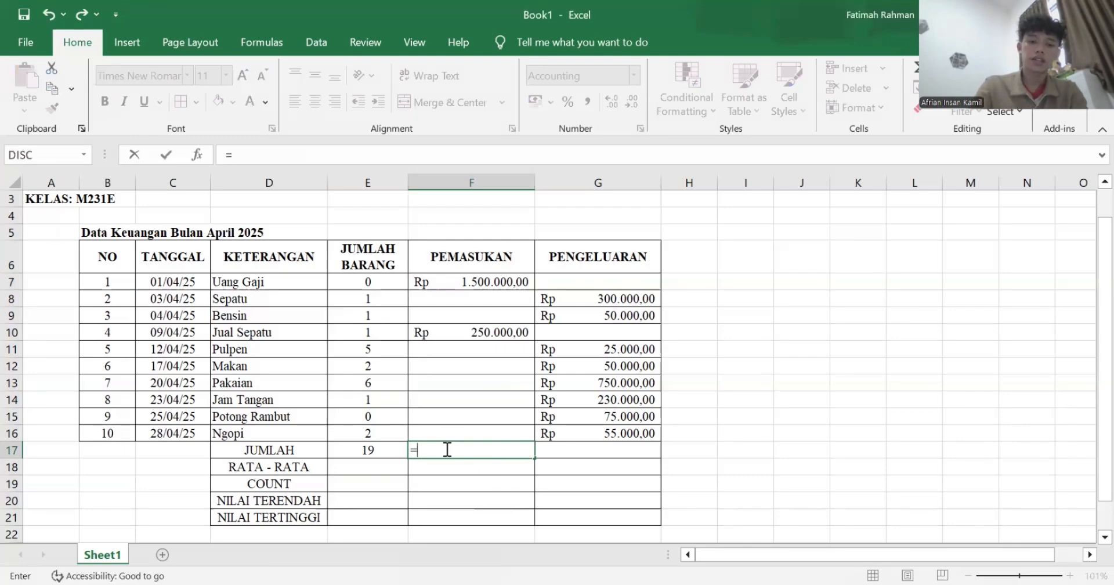
type("sum")
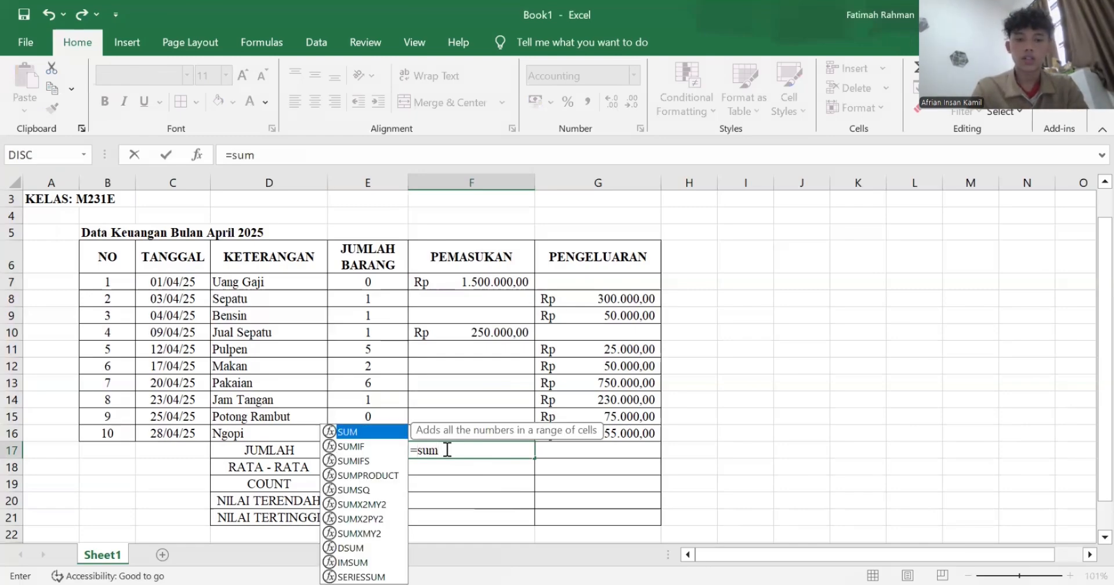
type("(")
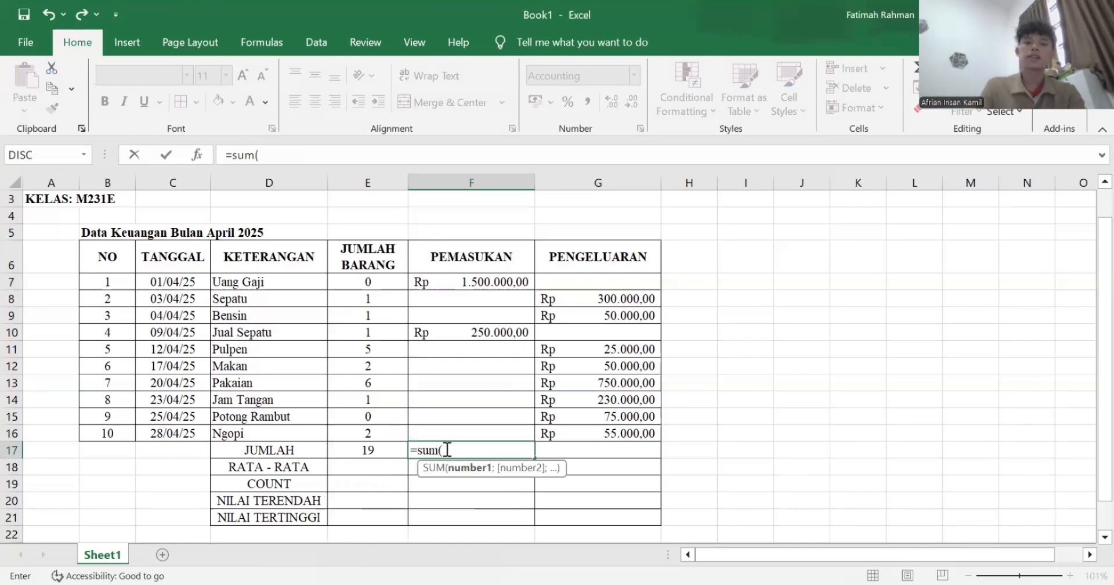
left_click(458, 279)
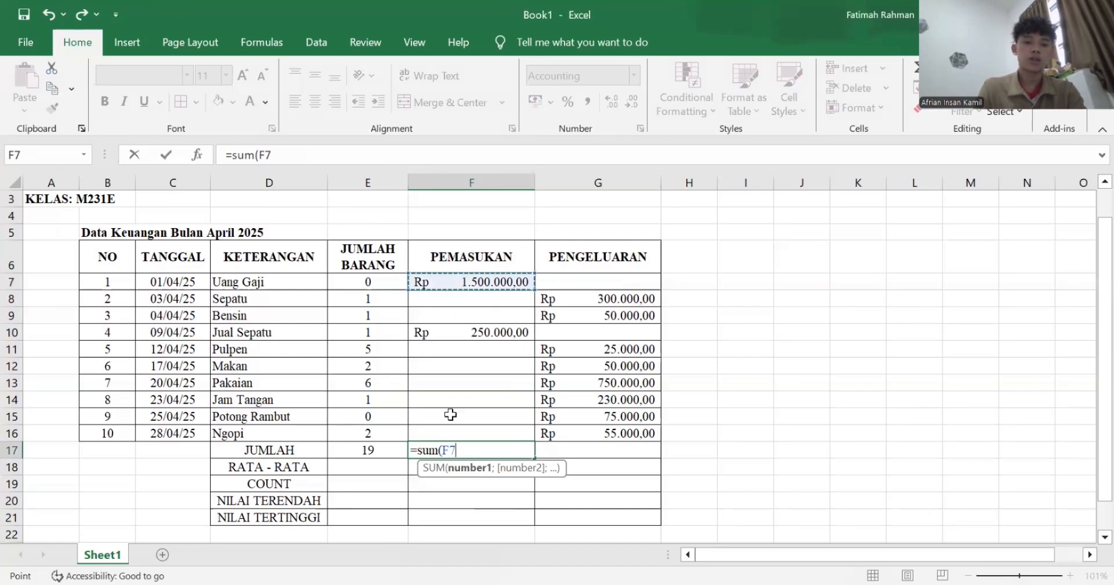
left_click(449, 433, "shift")
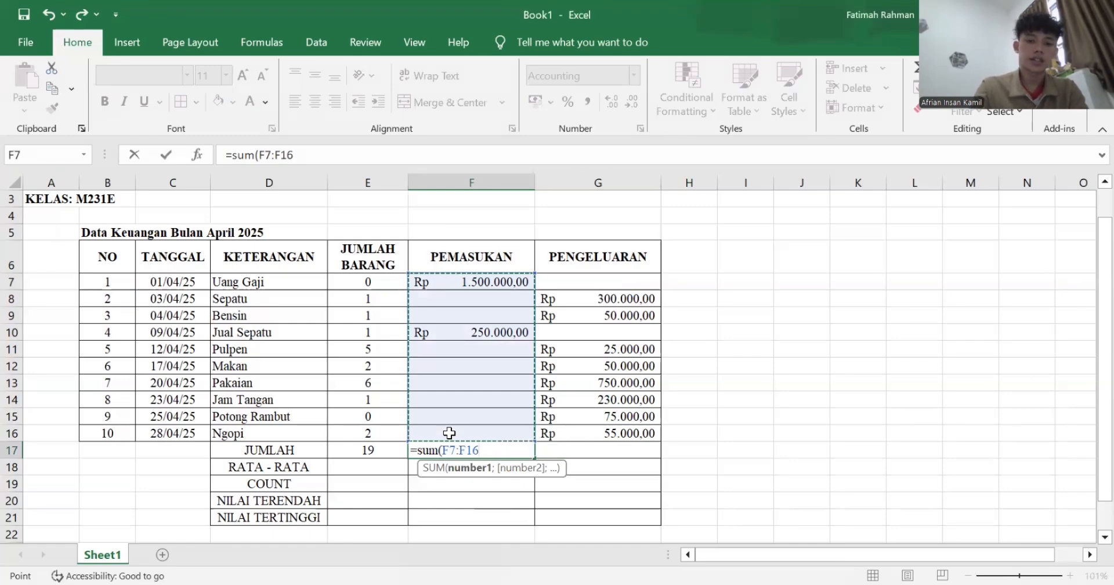
type(")")
key("Return")
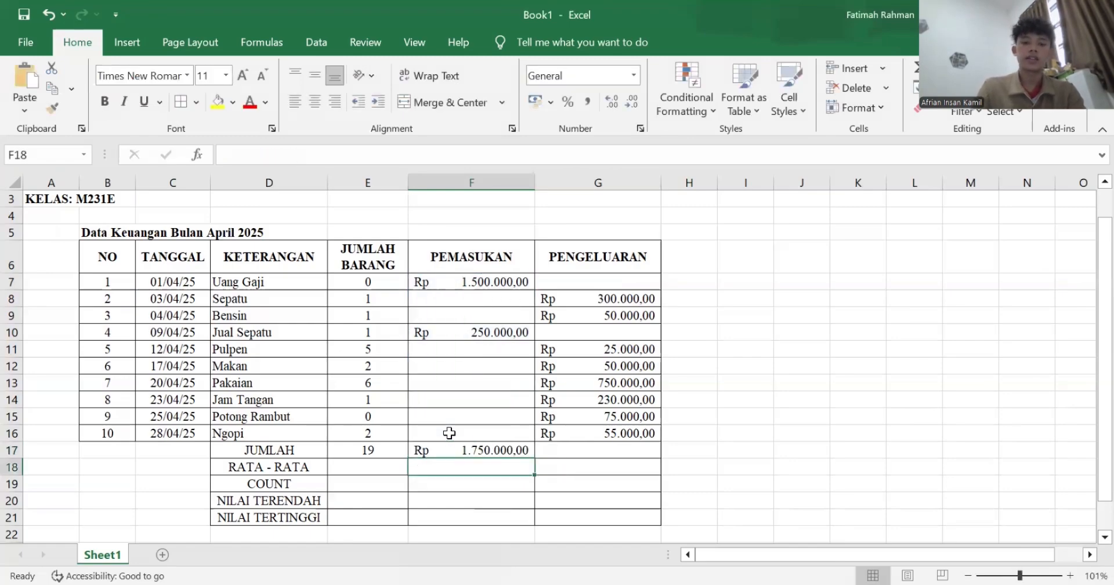
Total the PENGELUARAN column in cell G17 with the formula =sum(G7:G16).
left_click(567, 449)
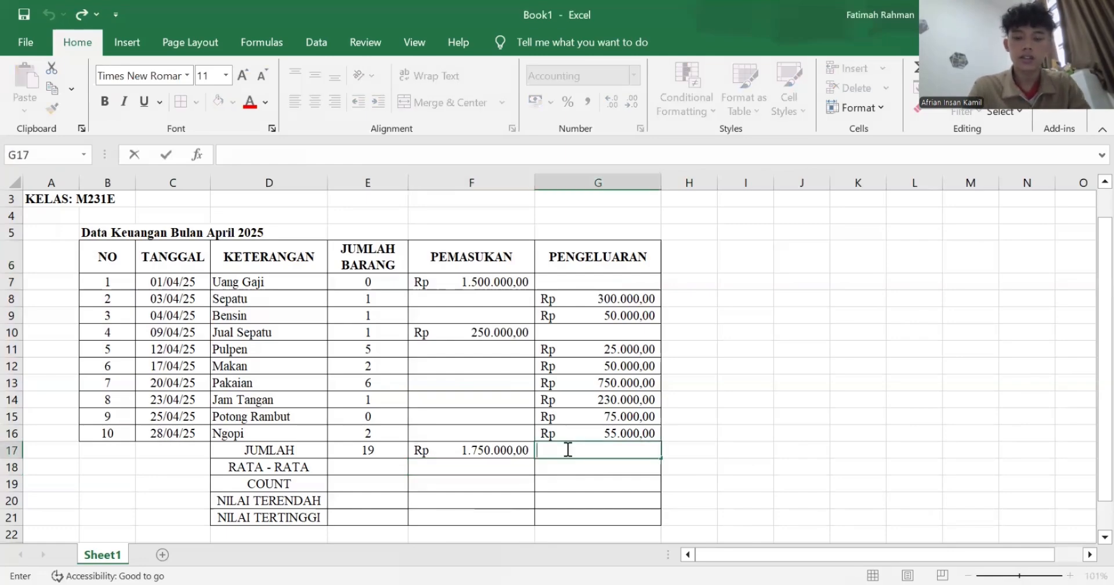
type("=")
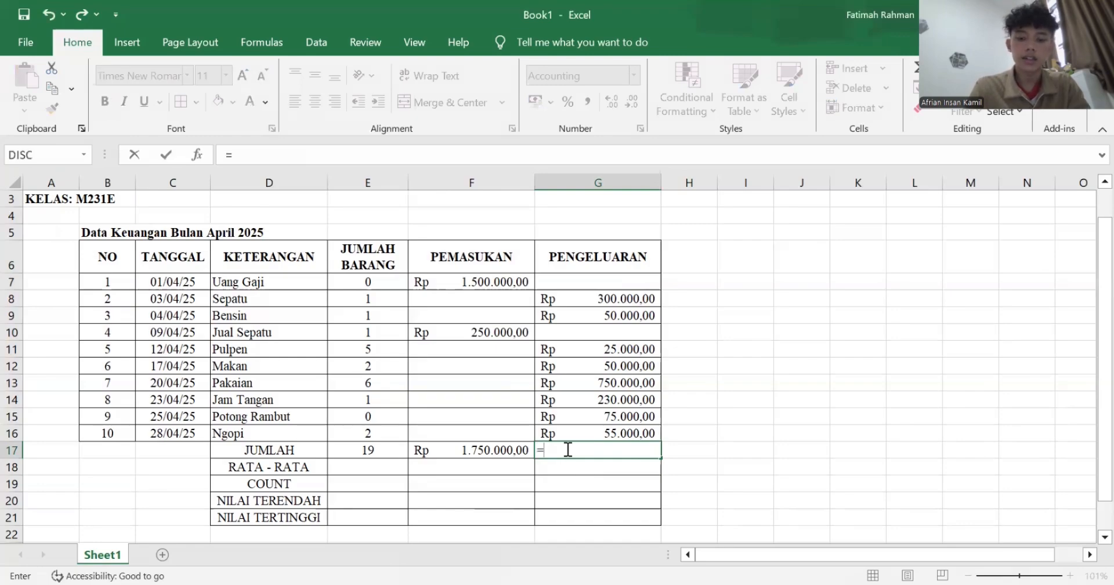
type("su")
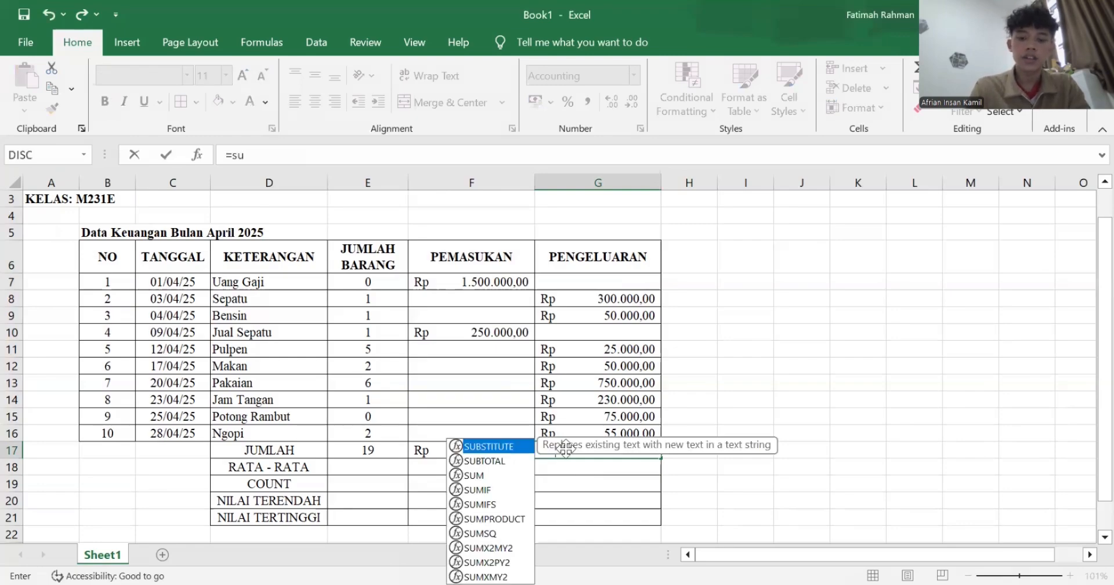
type("m(")
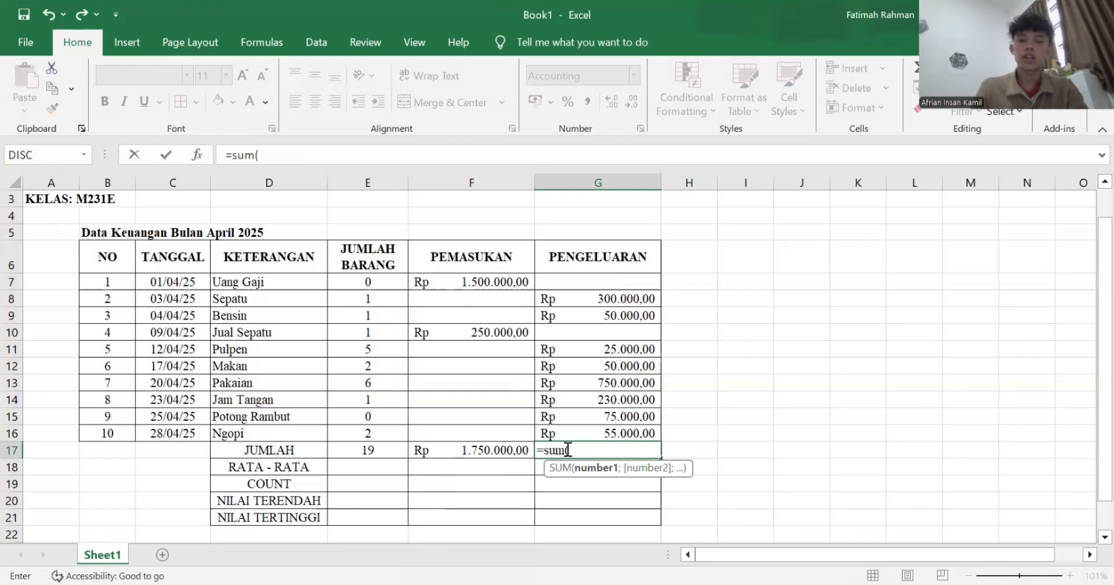
left_click(580, 280)
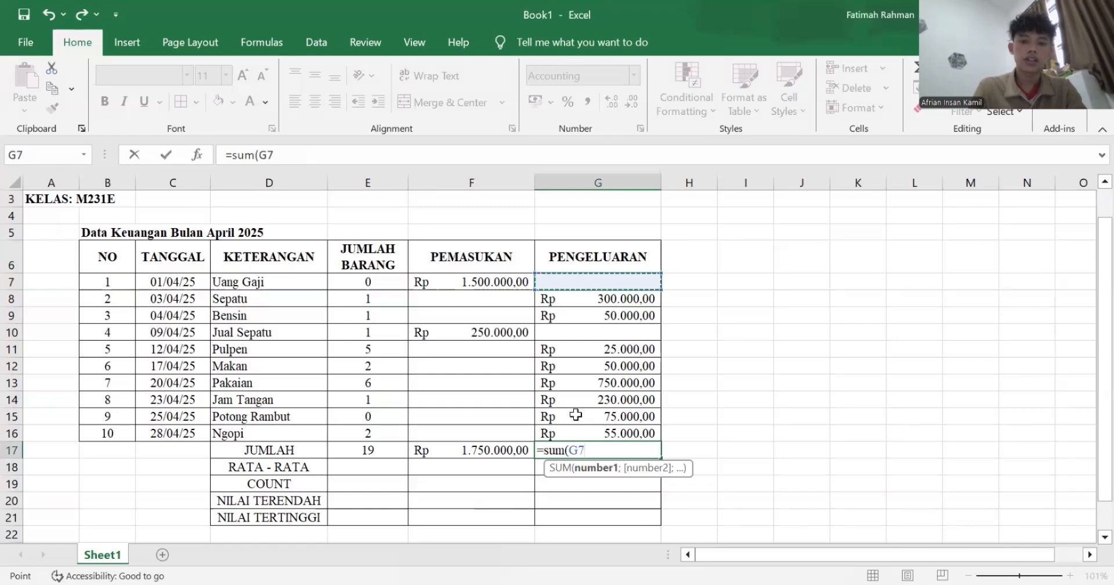
left_click(568, 437, "shift")
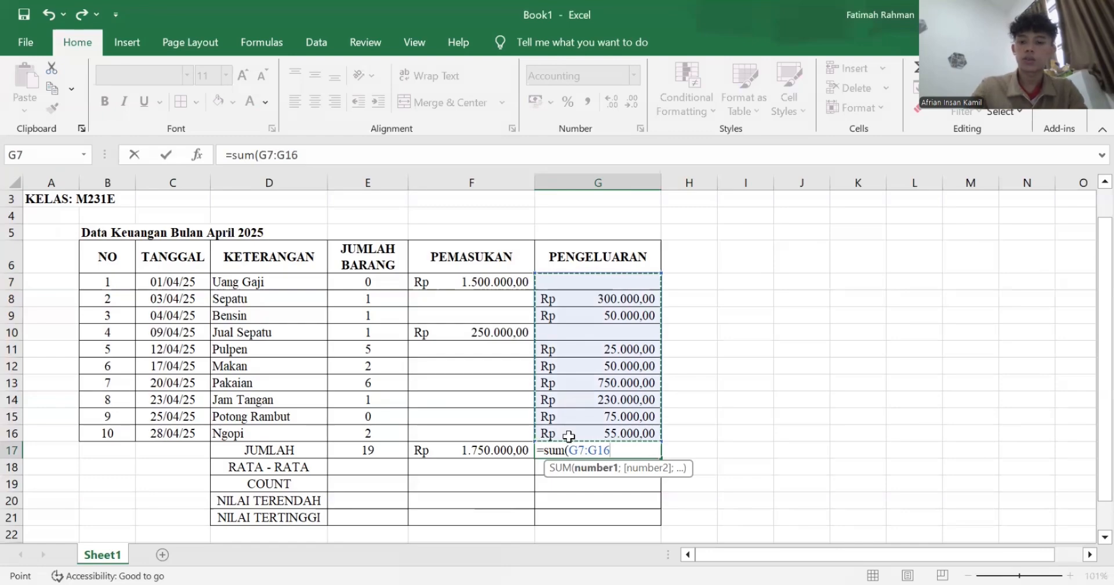
type(")")
key("Return")
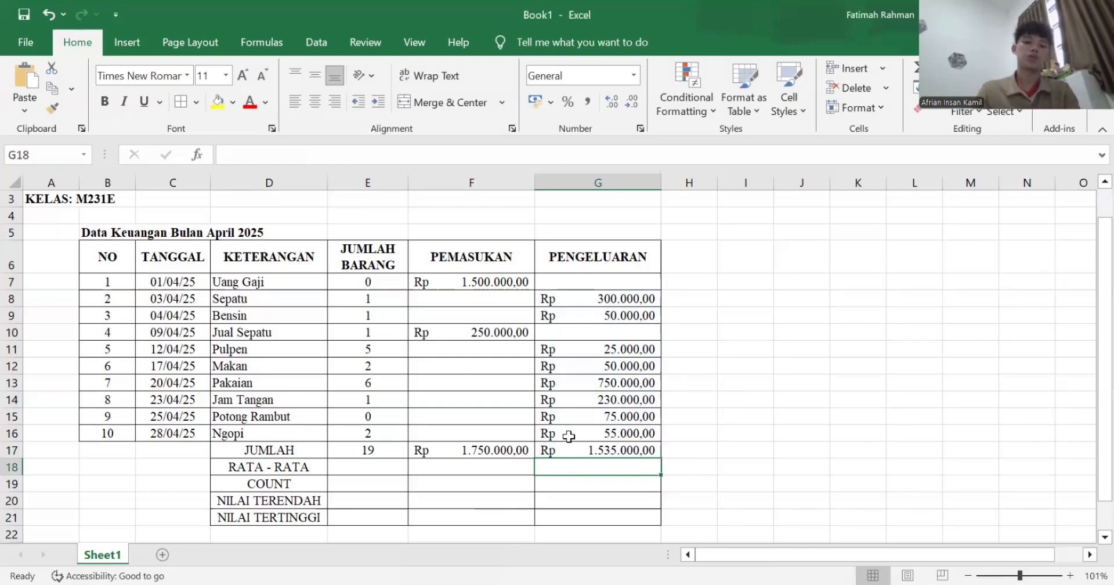
Average the JUMLAH BARANG column in cell E18 with the formula =average(E7:E16).
left_click(360, 466)
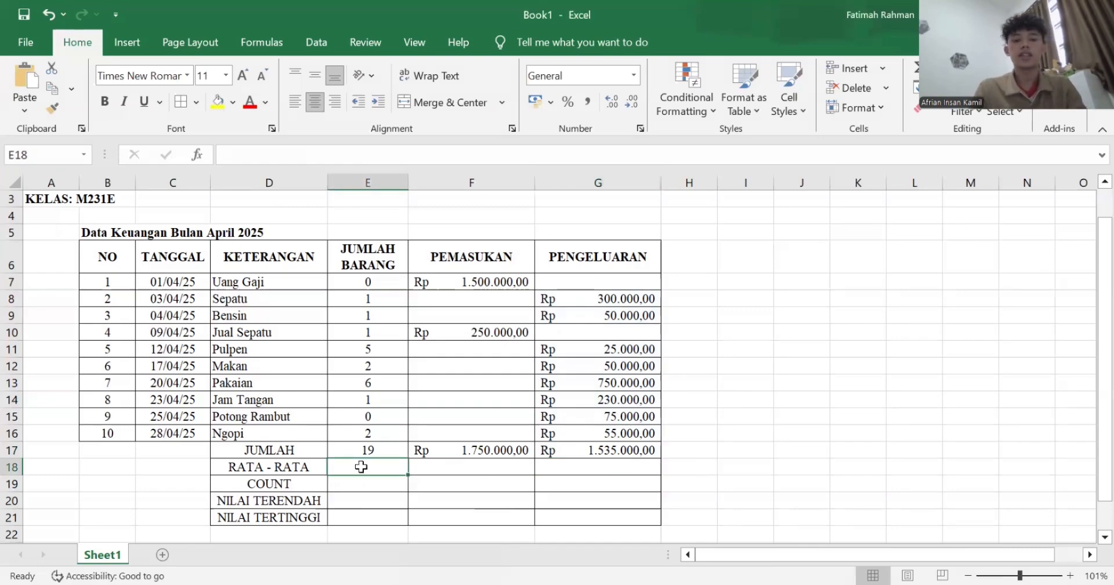
double_click(361, 467)
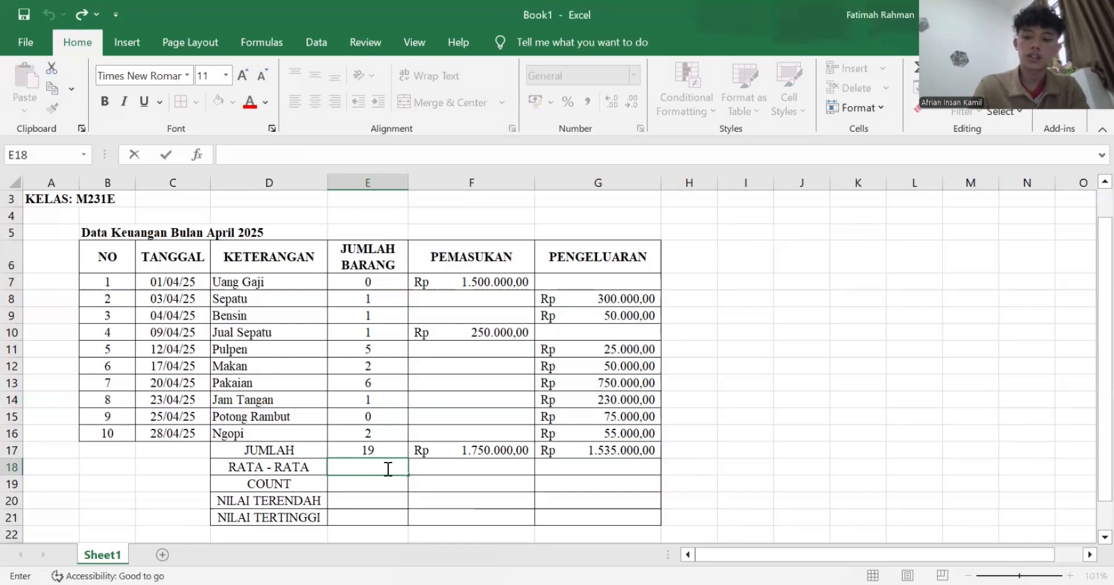
type("=")
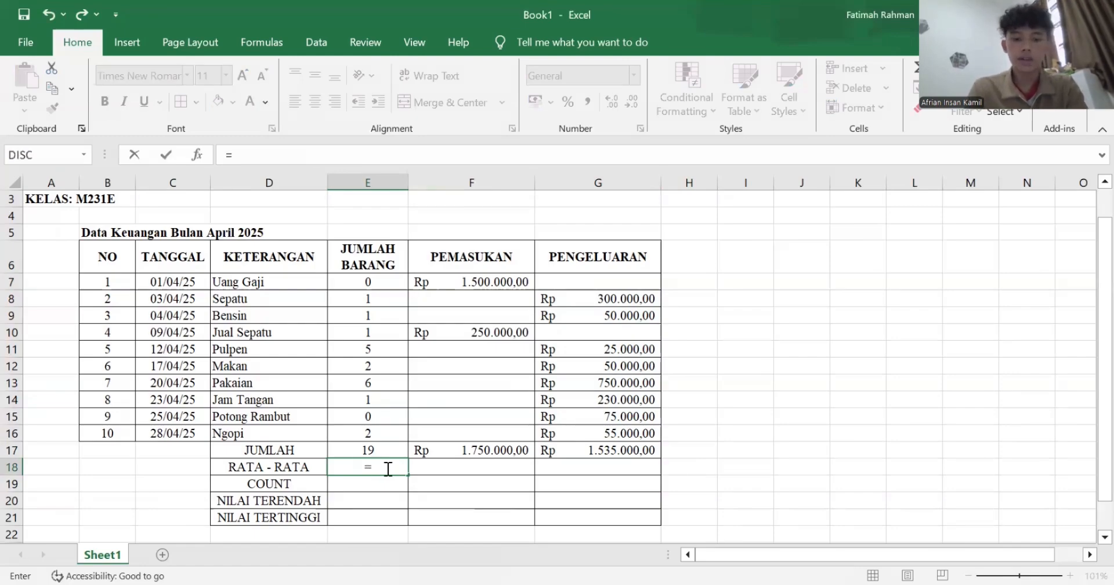
type("average")
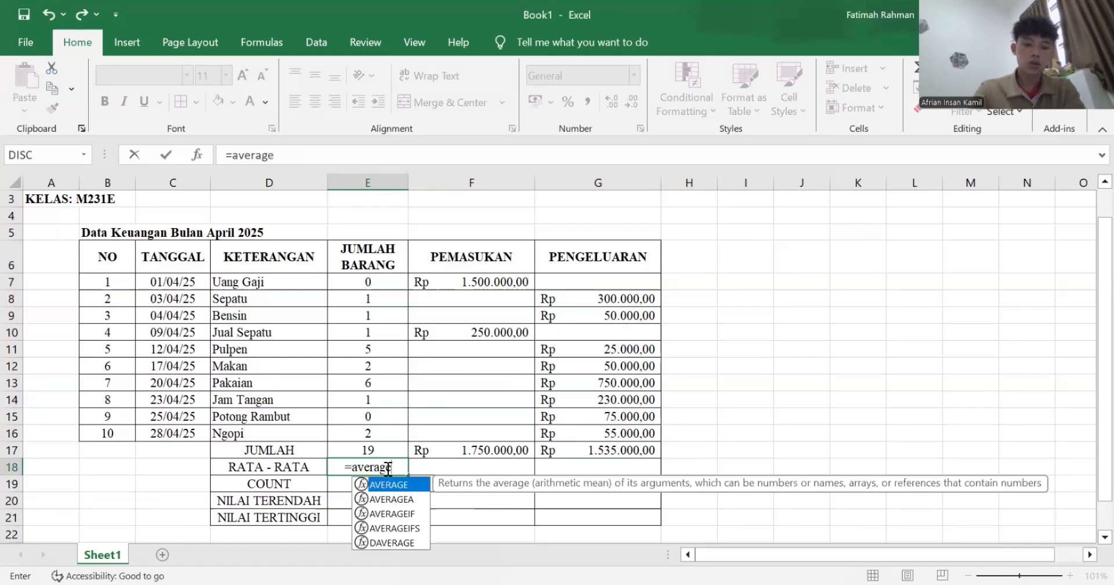
type("(")
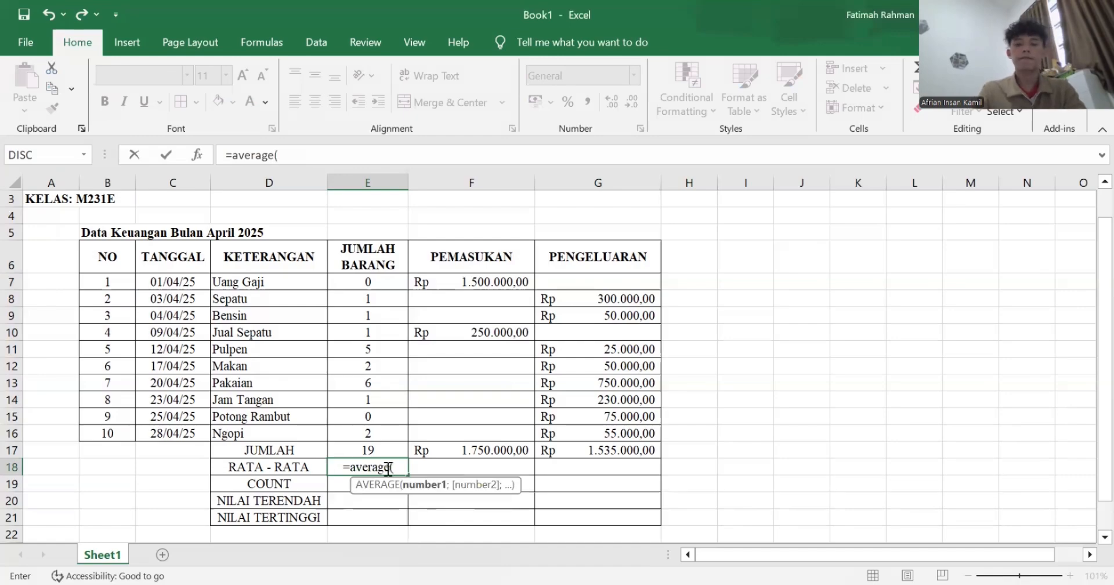
left_click(368, 283)
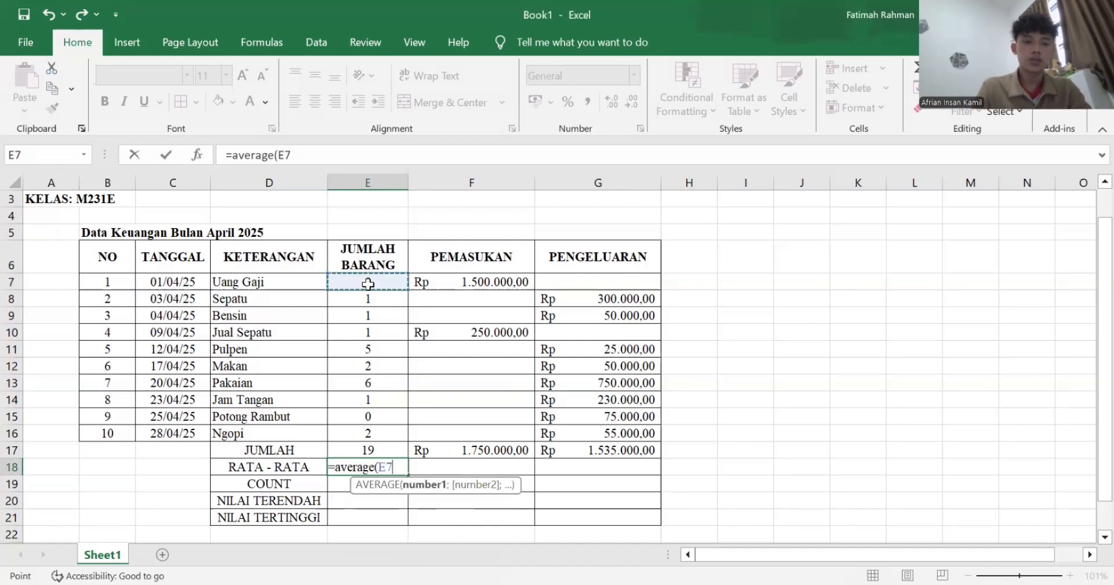
left_click(366, 434, "shift")
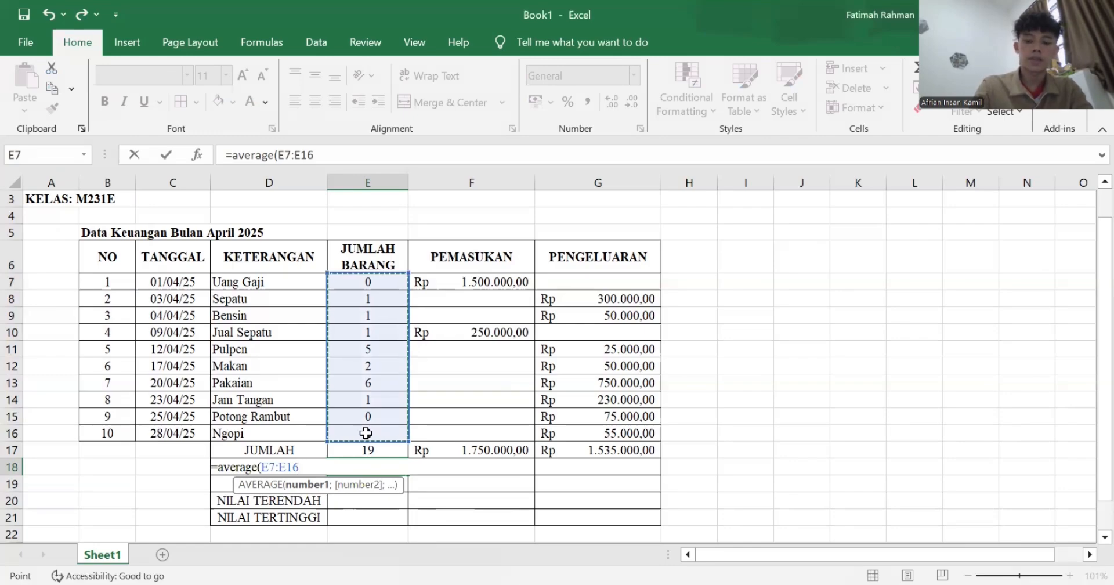
type(")")
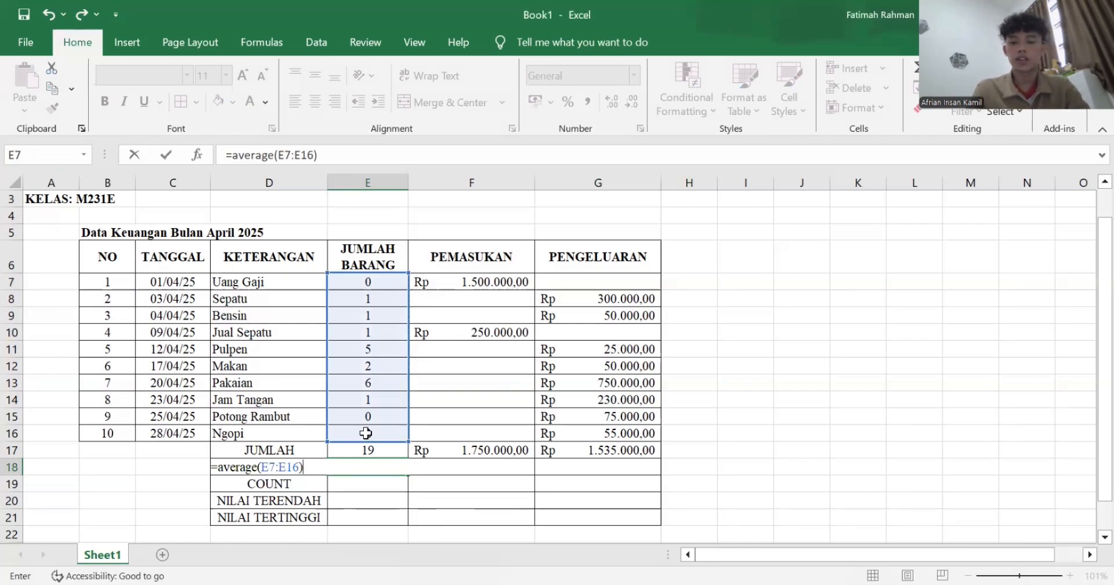
key("Return")
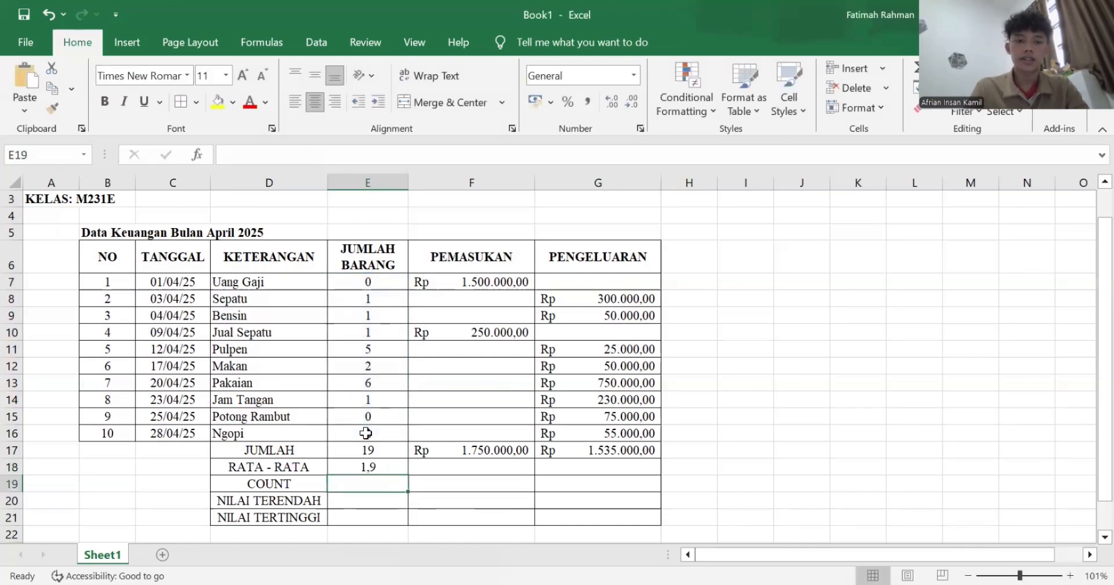
left_click(384, 463)
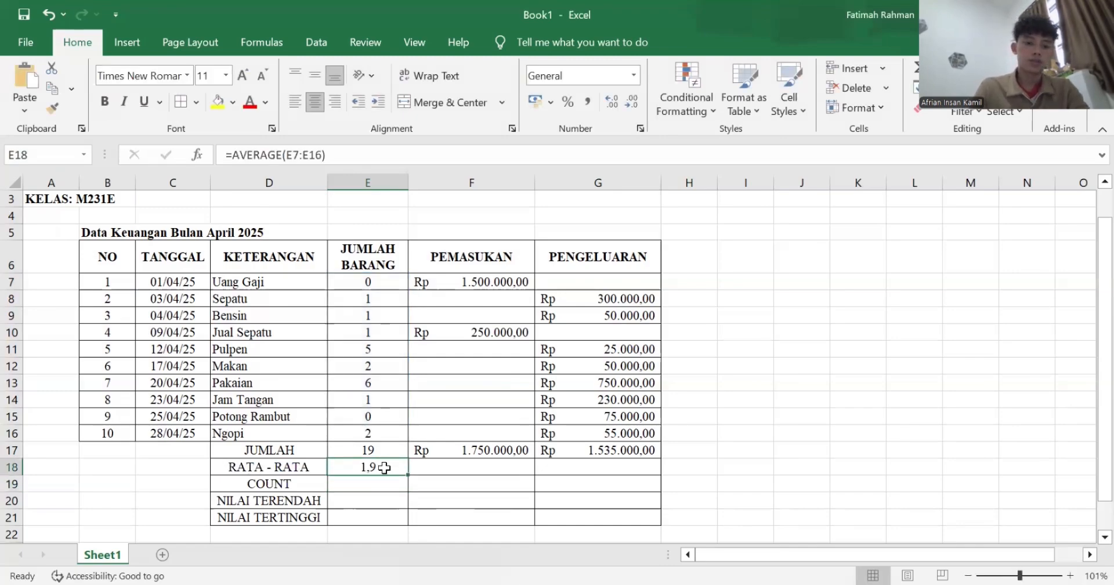
Average the PEMASUKAN column in cell F18 with the formula =average(F7:F16).
left_click(467, 465)
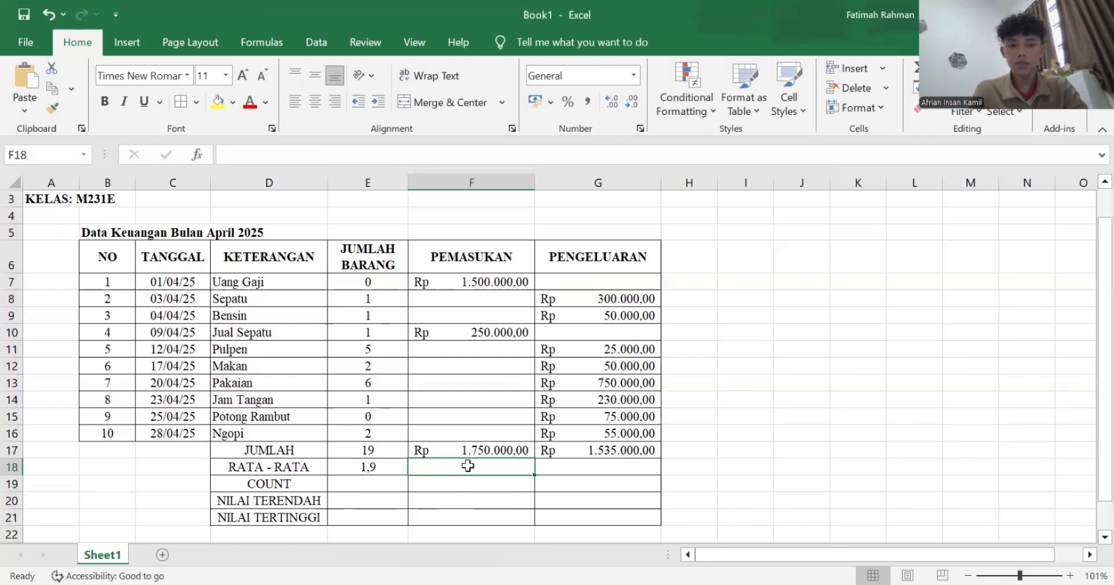
double_click(469, 466)
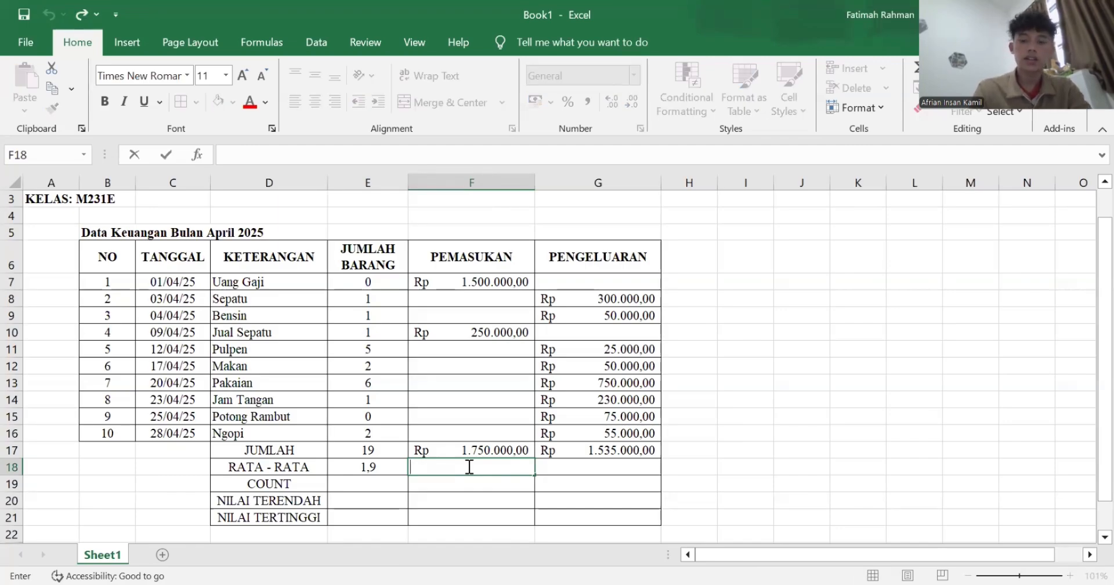
type("=")
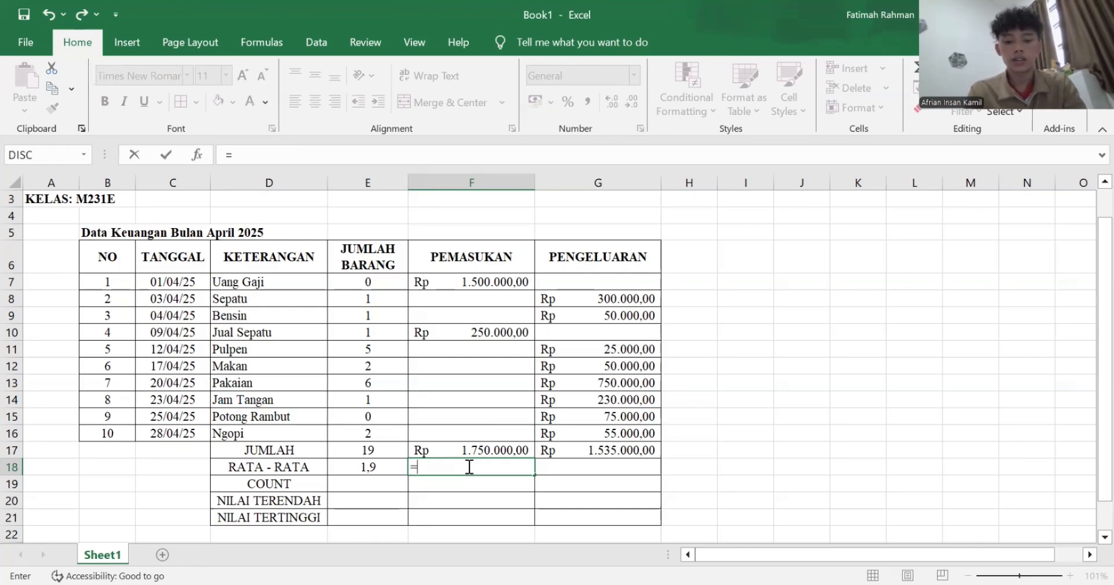
type("average")
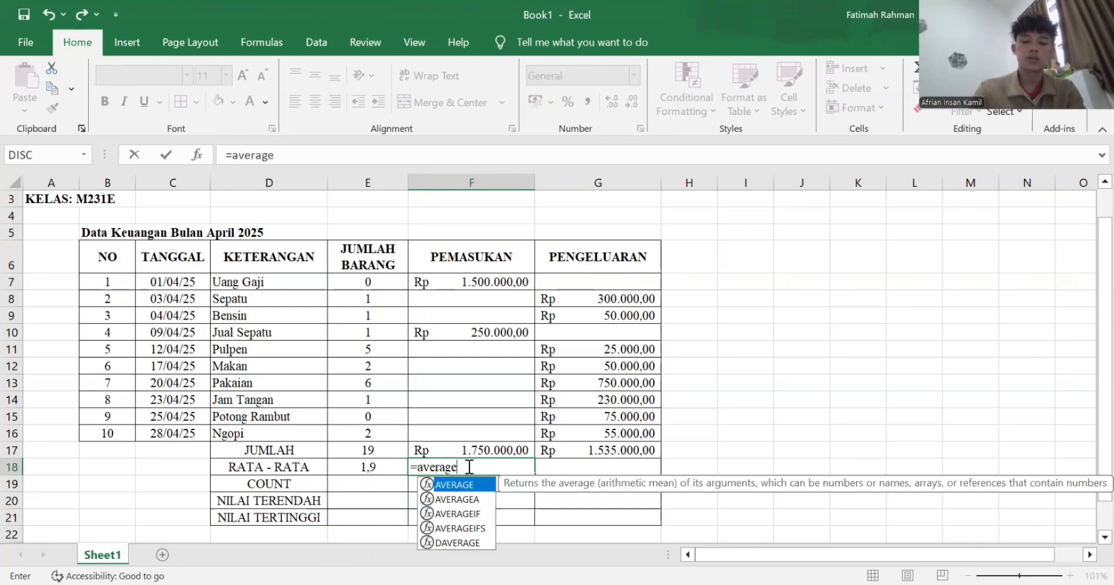
type("(")
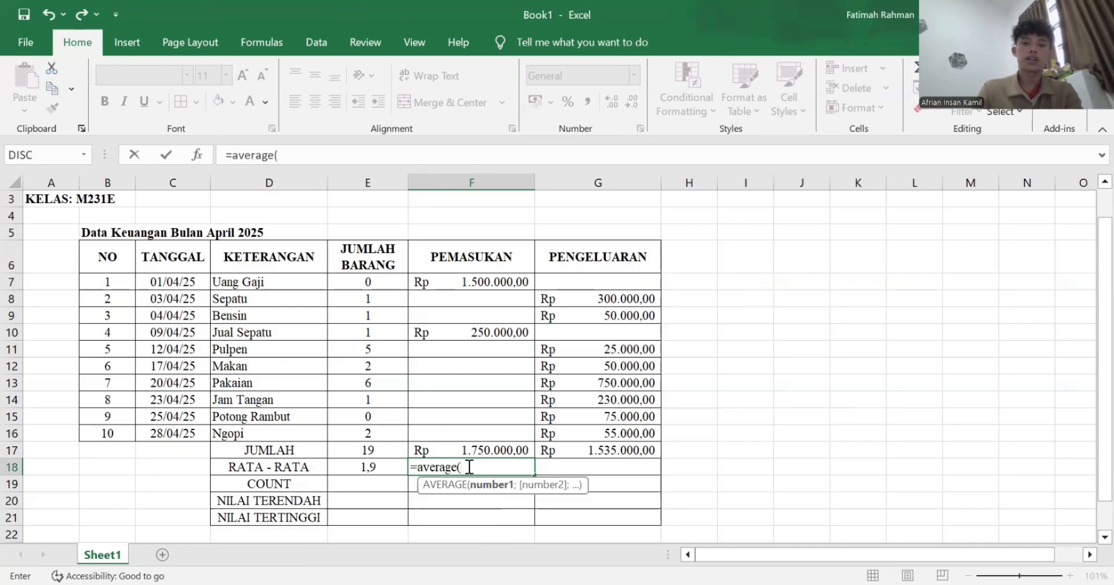
left_click(450, 281)
left_click_drag(450, 282, 448, 336)
left_click_drag(440, 426, 439, 434)
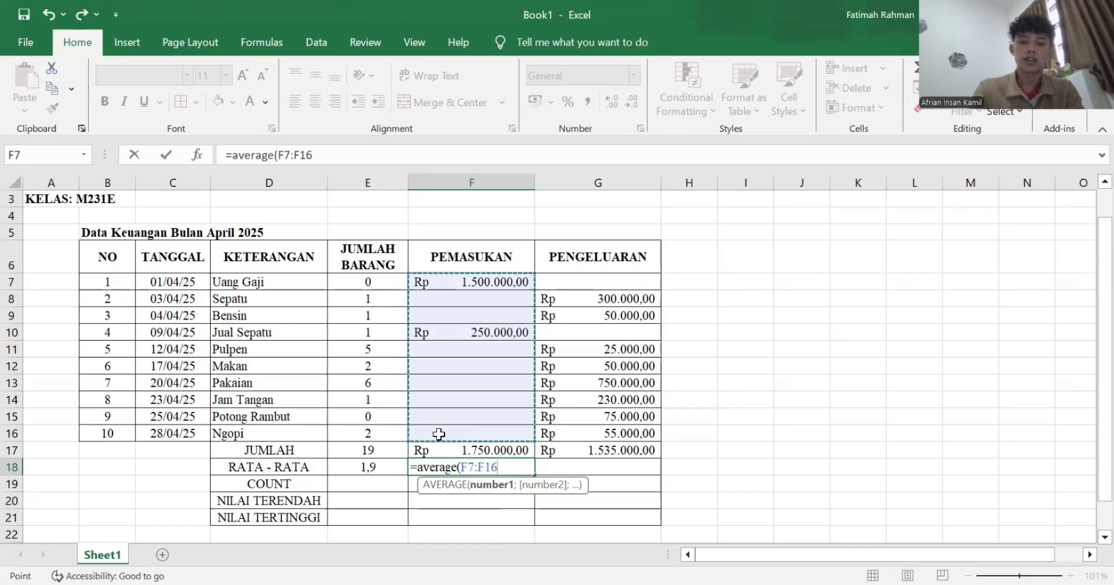
type(")")
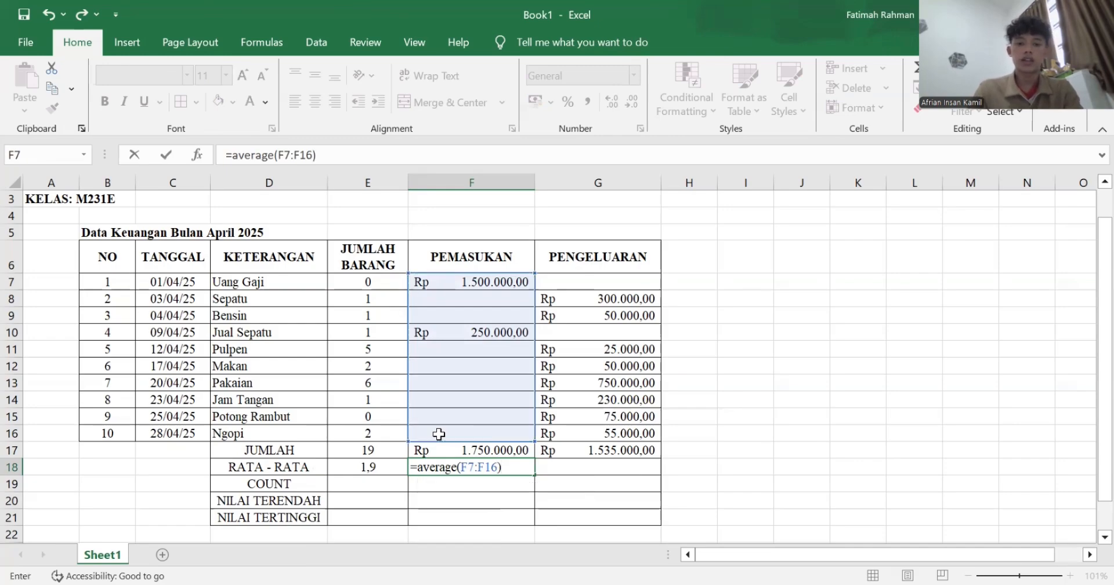
key("Return")
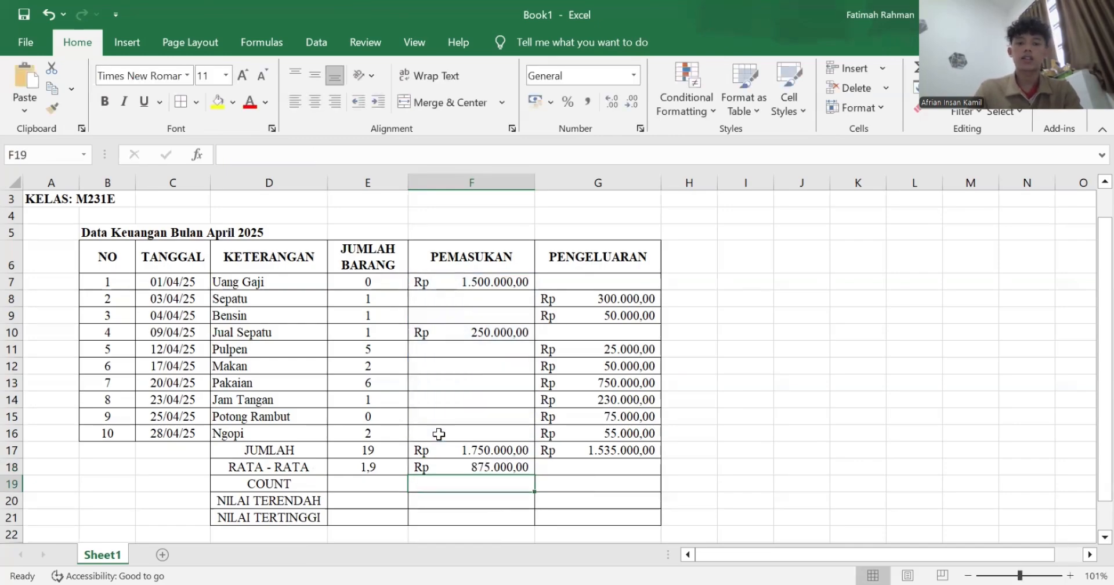
Average the PENGELUARAN column in cell G18 with the formula =average(G7:G16).
double_click(577, 468)
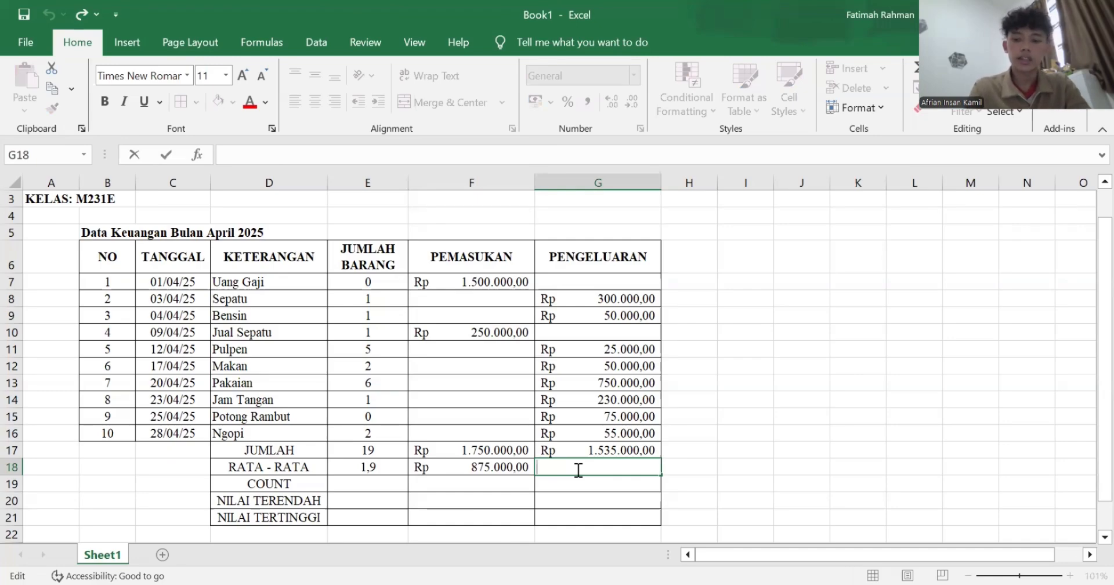
type("=")
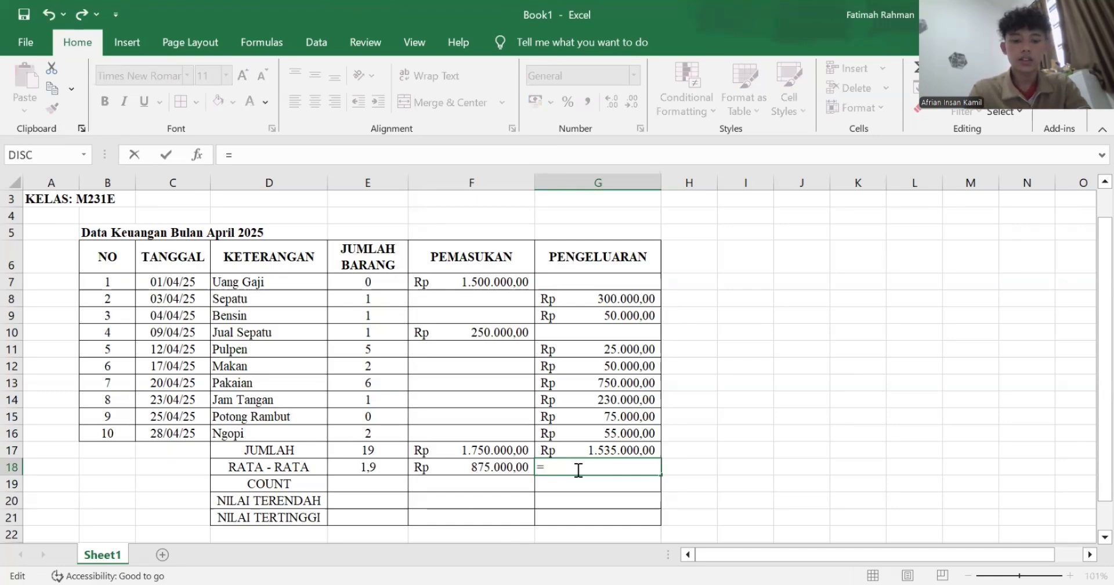
type("av")
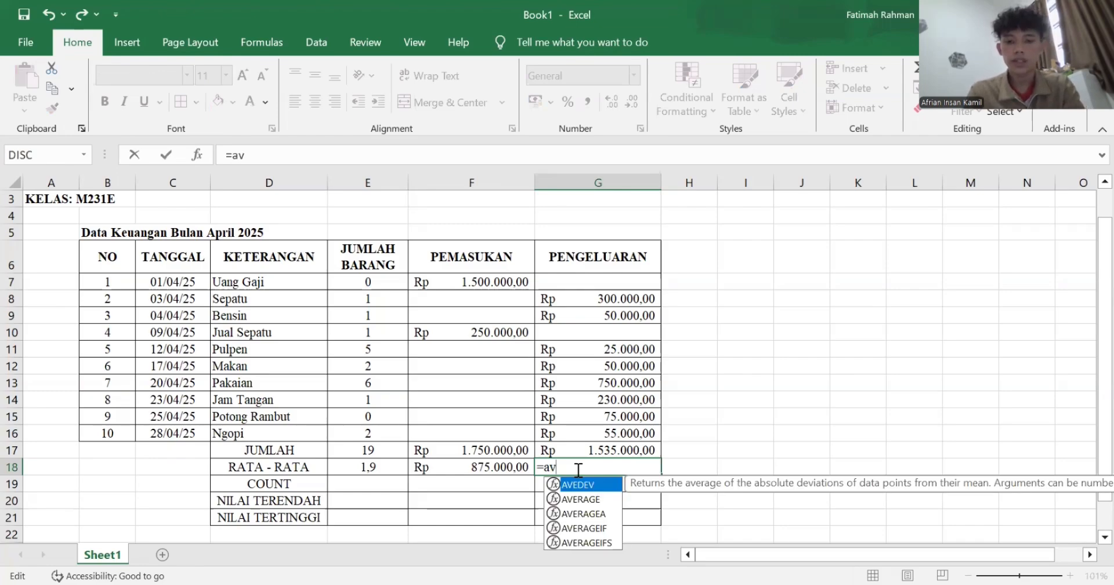
type("erage")
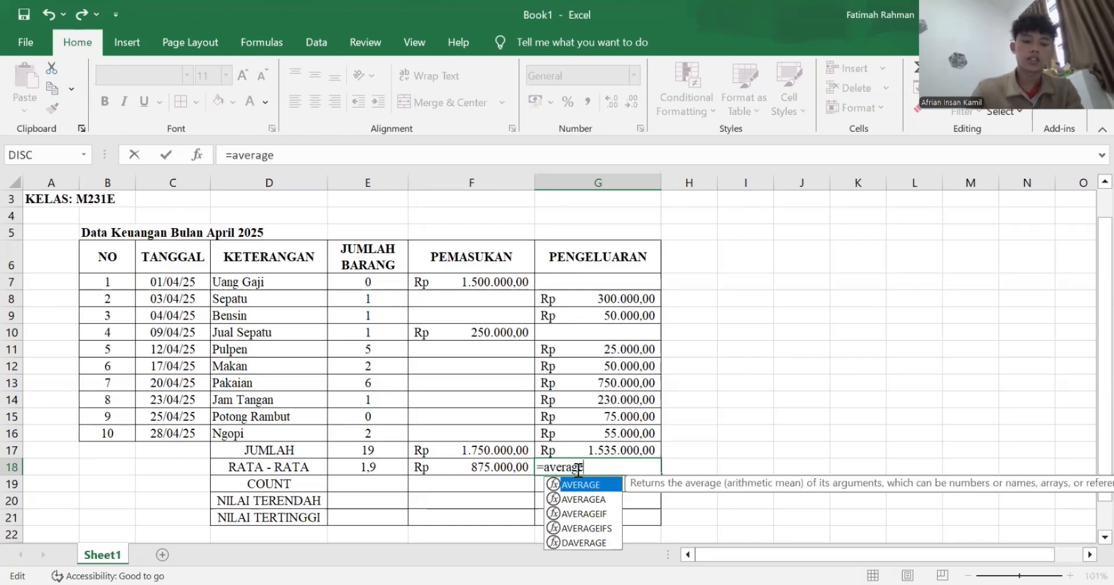
type("(")
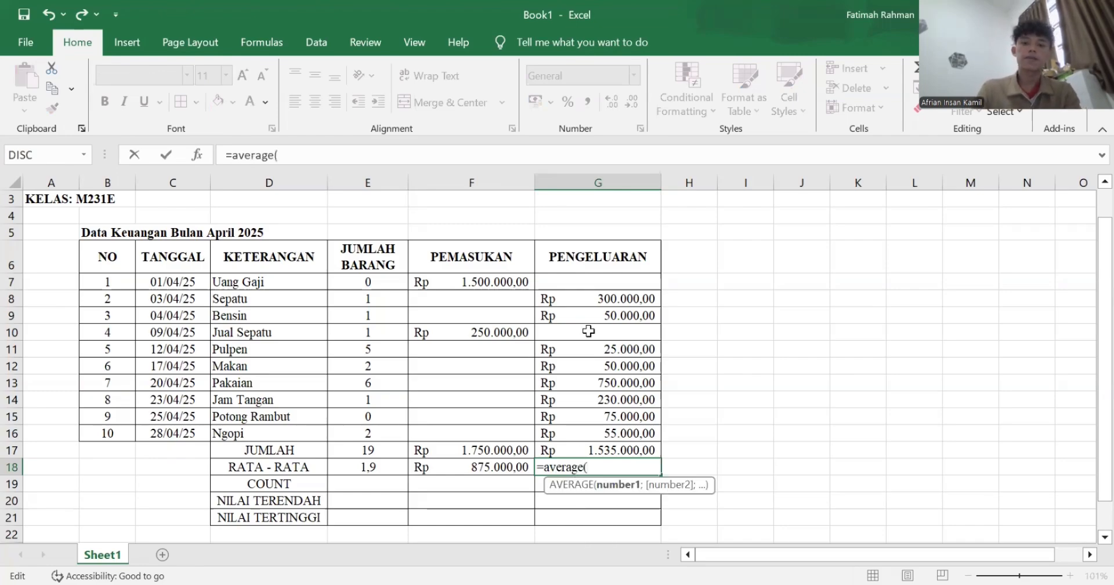
left_click(585, 281)
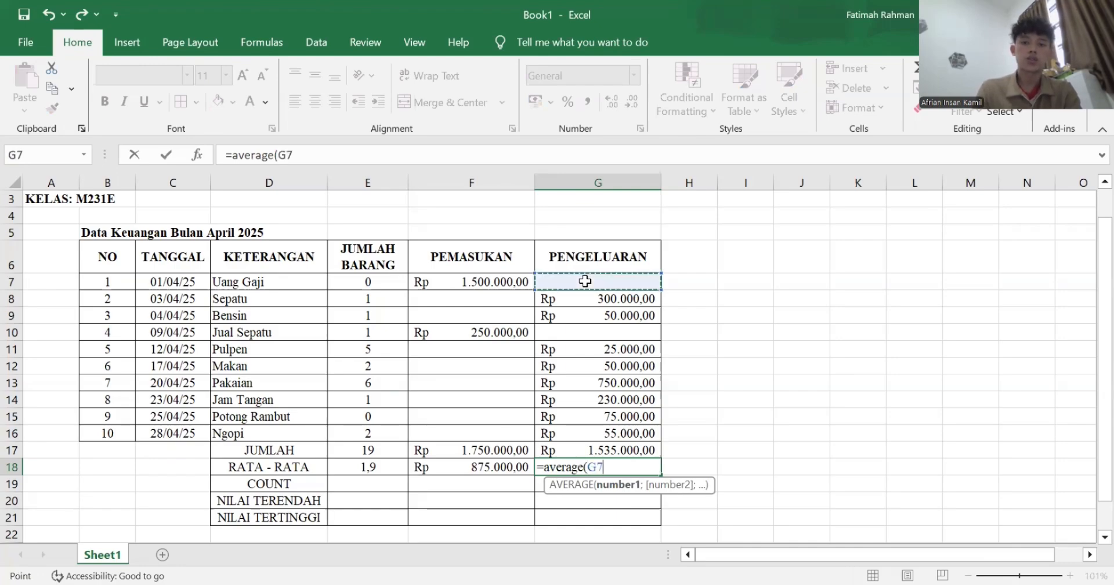
left_click_drag(588, 402, 580, 427)
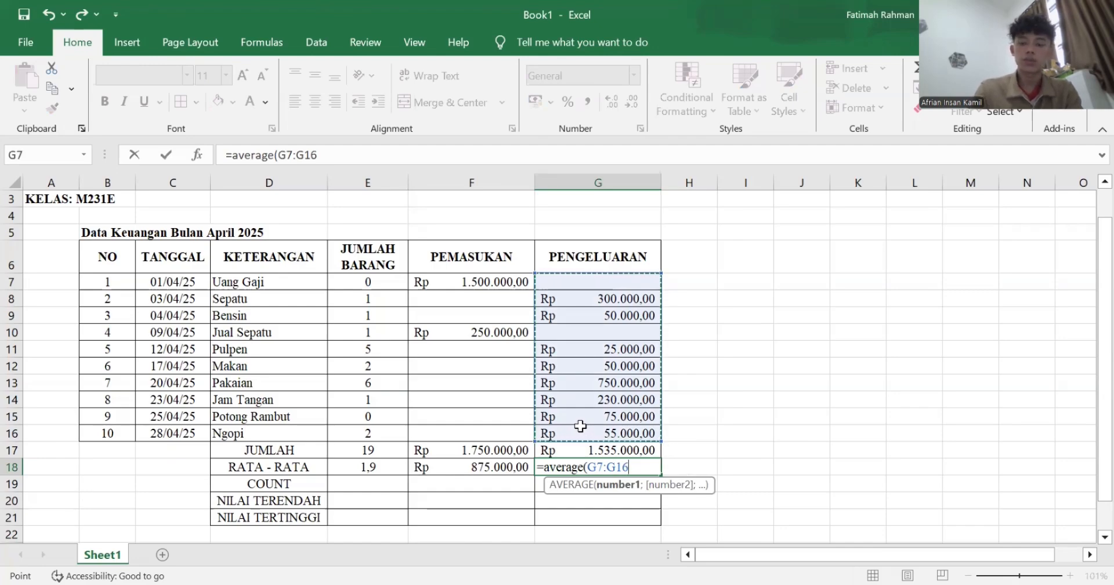
type(")")
key("Return")
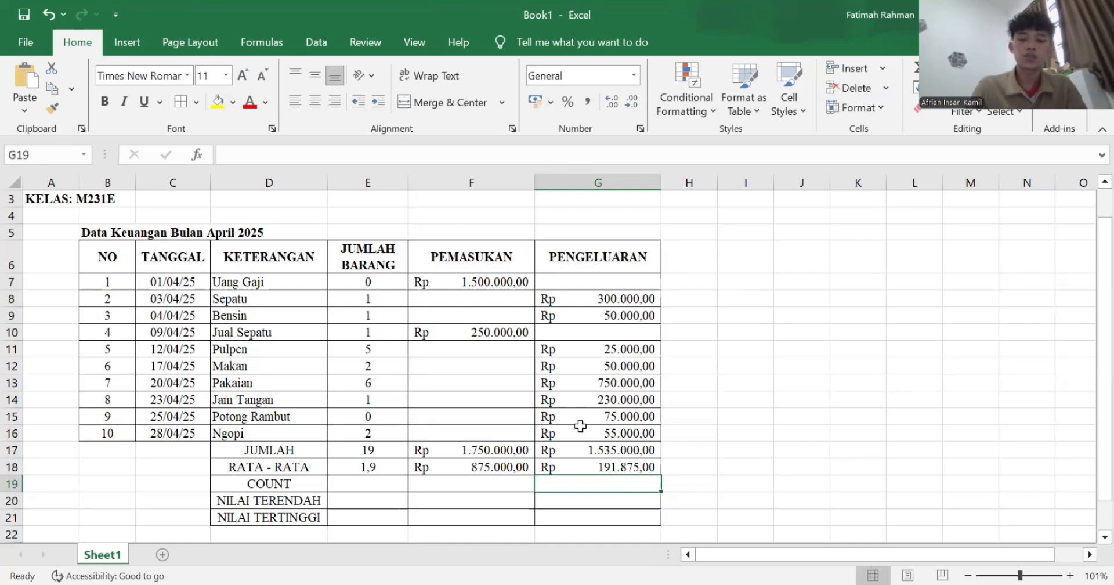
Count the JUMLAH BARANG entries in cell E19 with the formula =count(E7:E16).
left_click(358, 483)
double_click(359, 484)
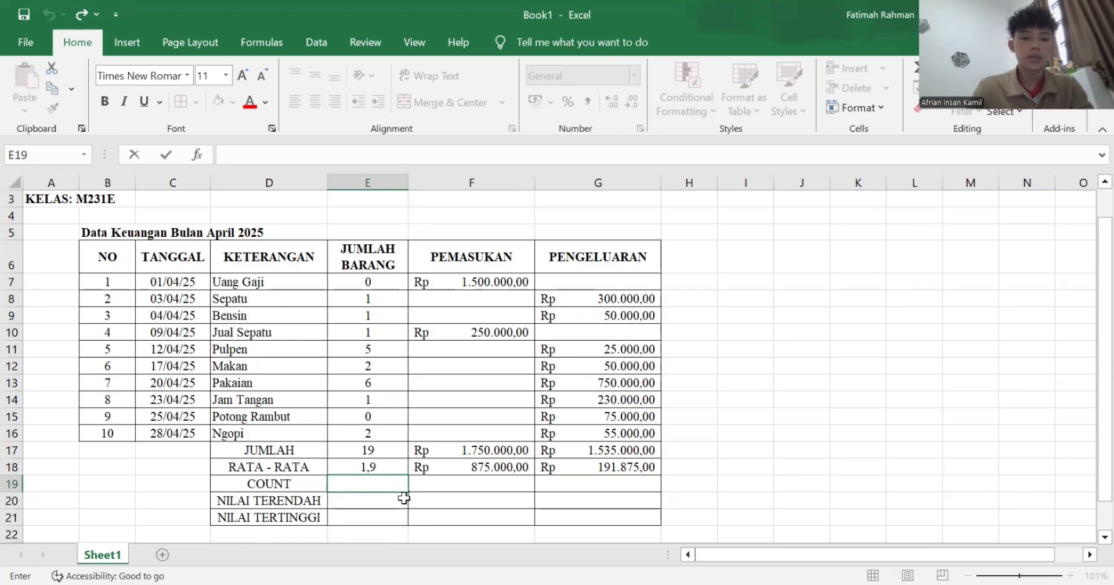
type("=")
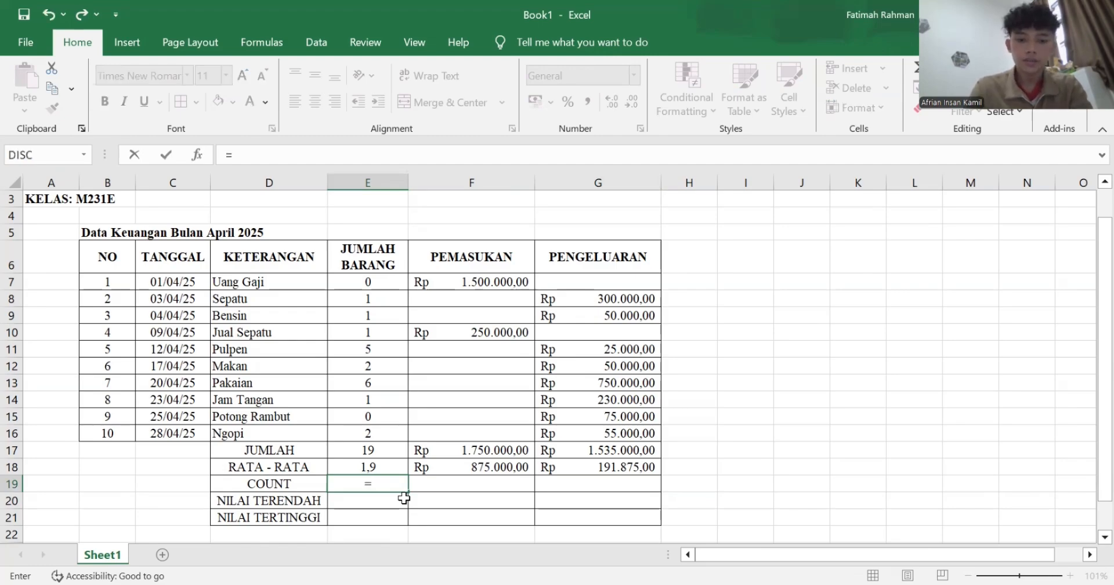
type("count")
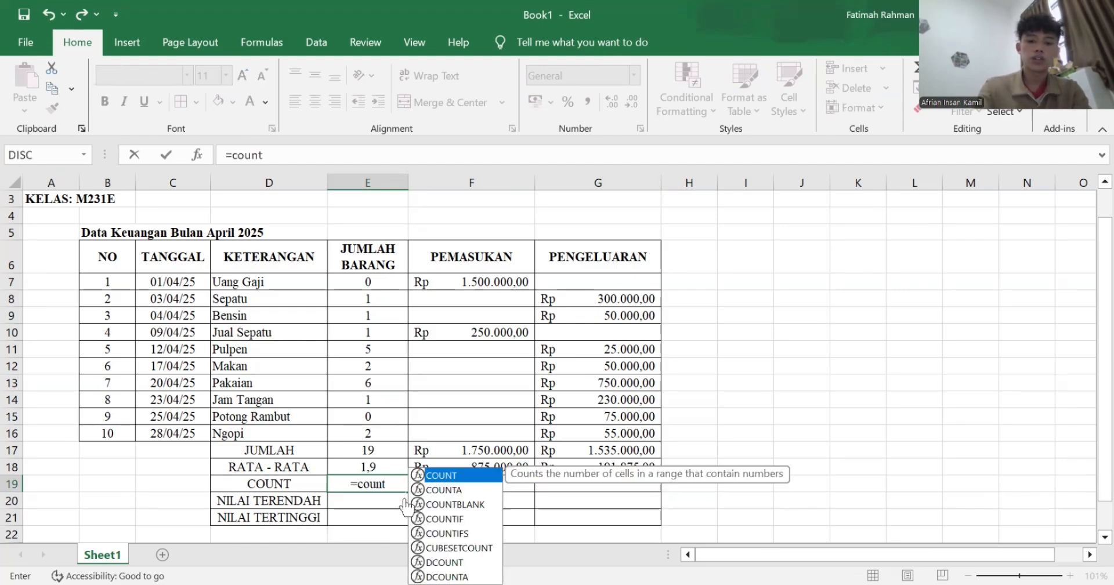
type("(")
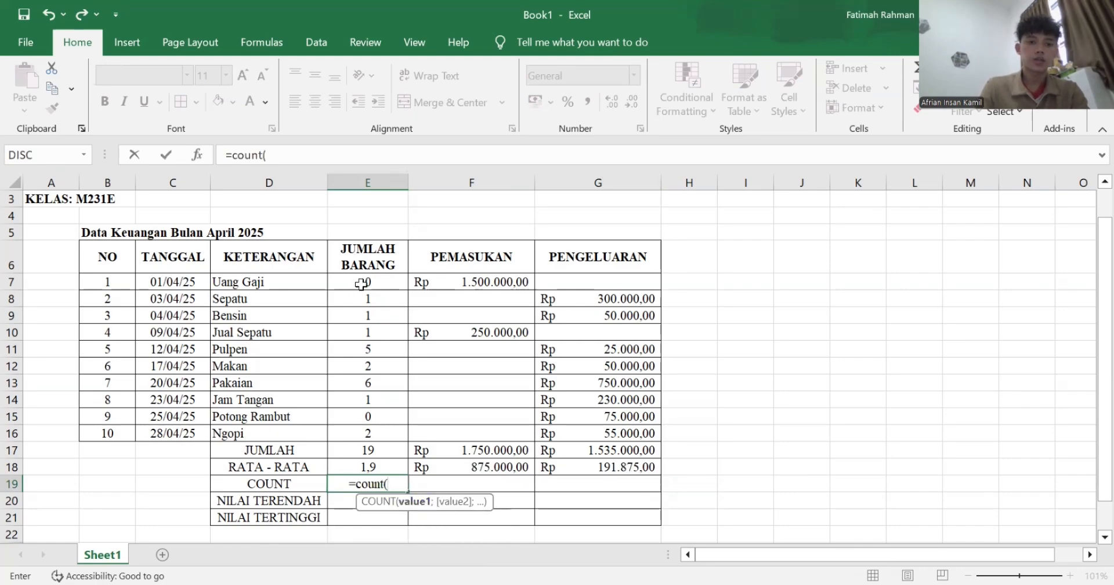
left_click(361, 284)
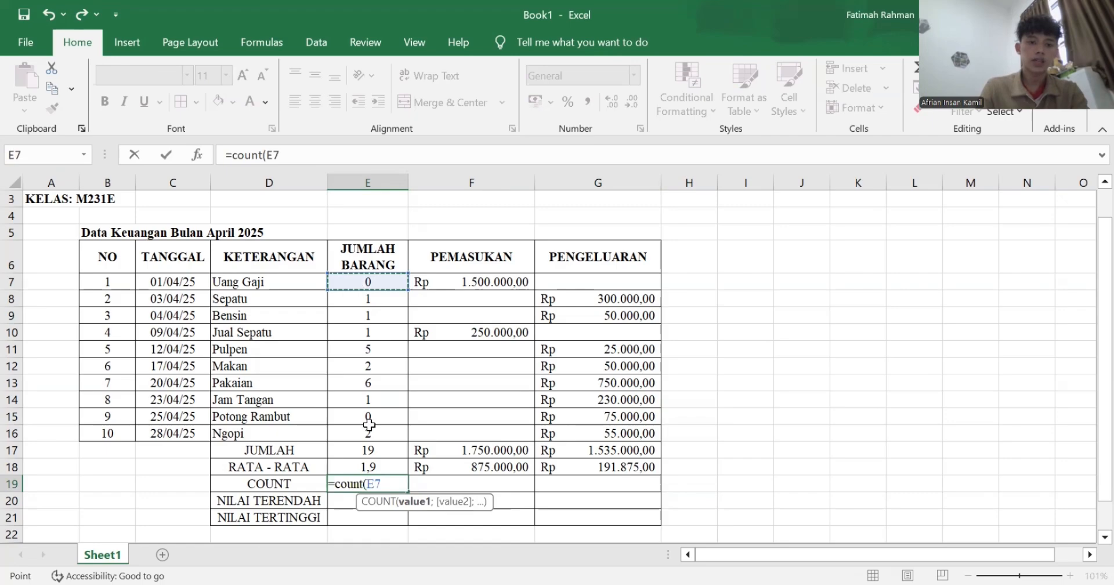
left_click_drag(369, 424, 369, 435)
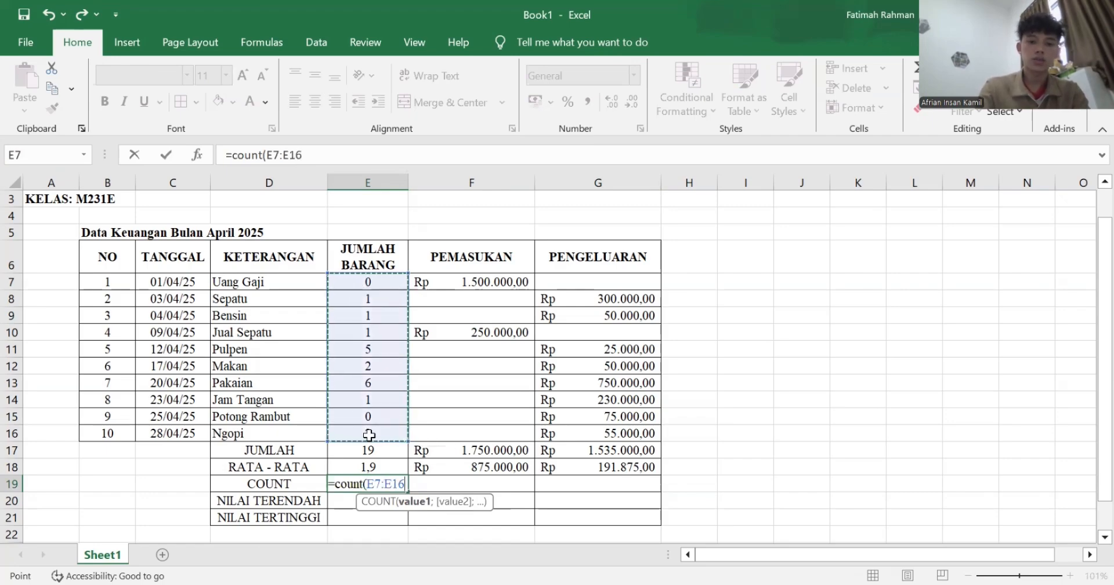
type(")")
key("Return")
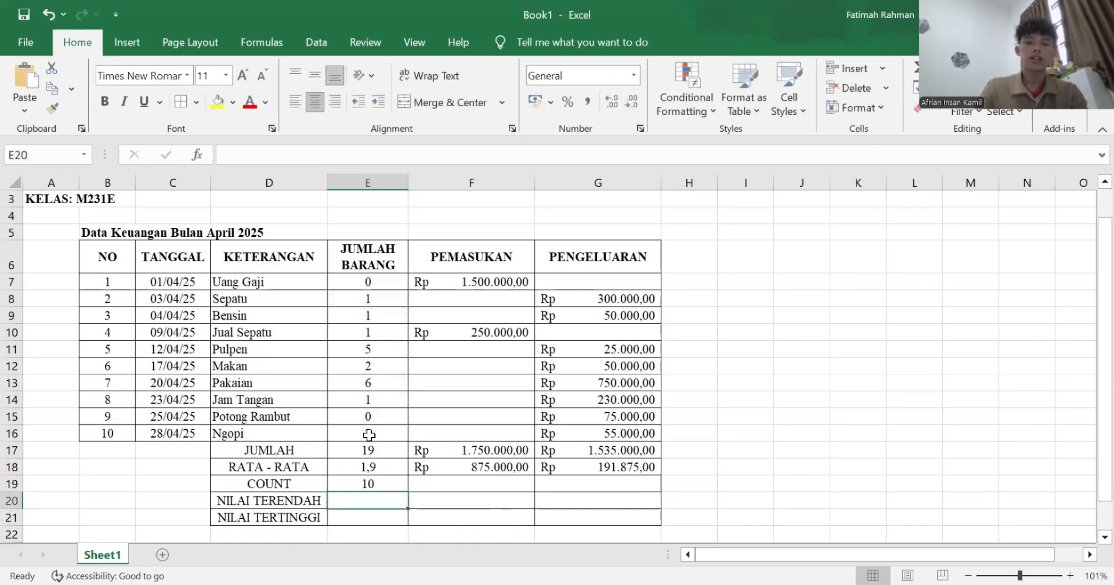
Count the PEMASUKAN entries in cell F19 with the formula =count(F7:F16).
left_click(462, 483)
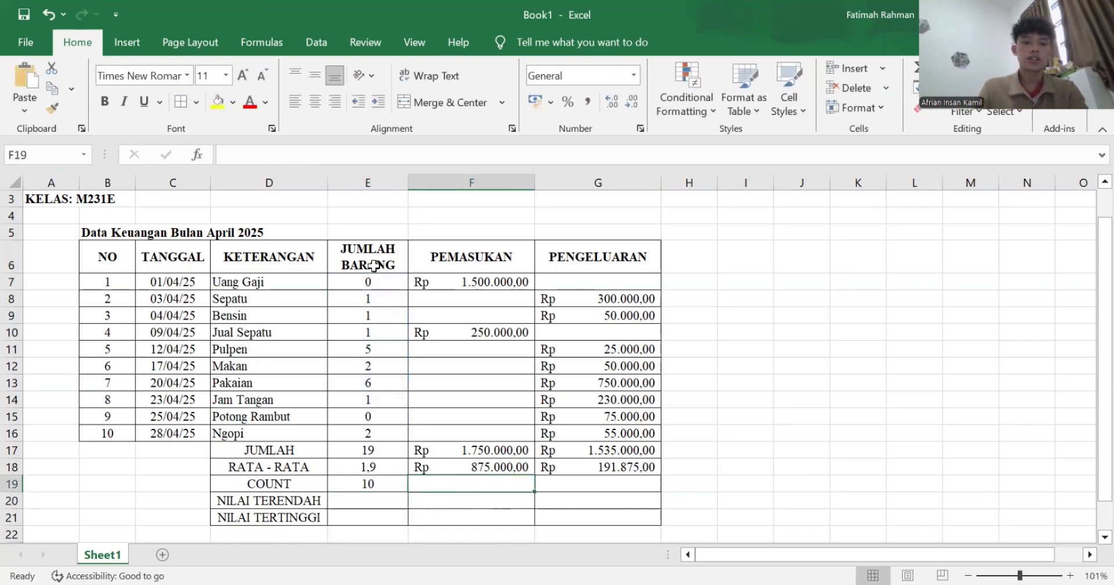
double_click(458, 483)
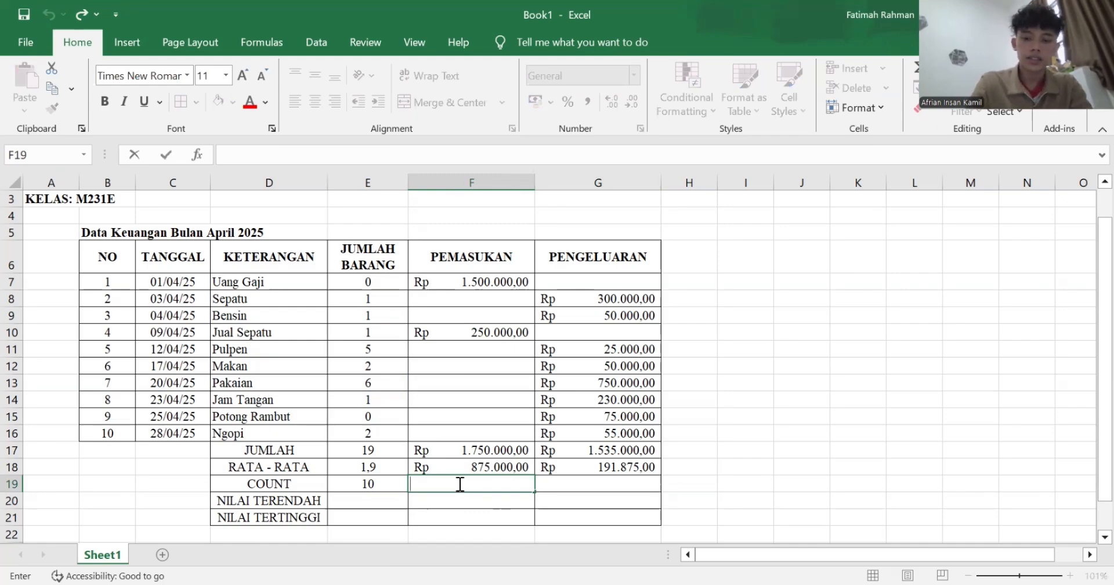
type("=")
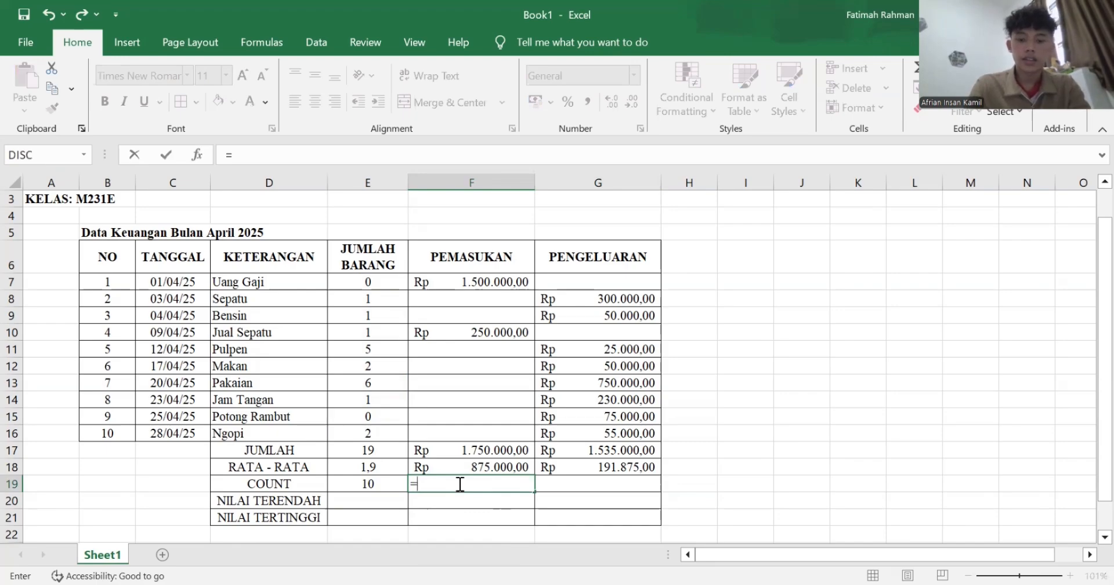
type("count")
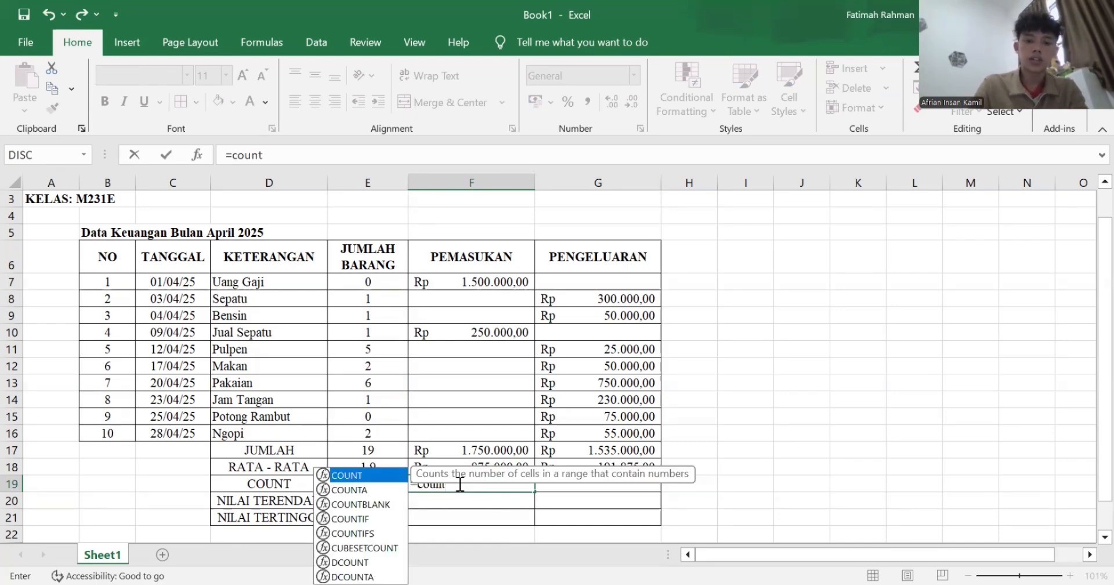
type("(")
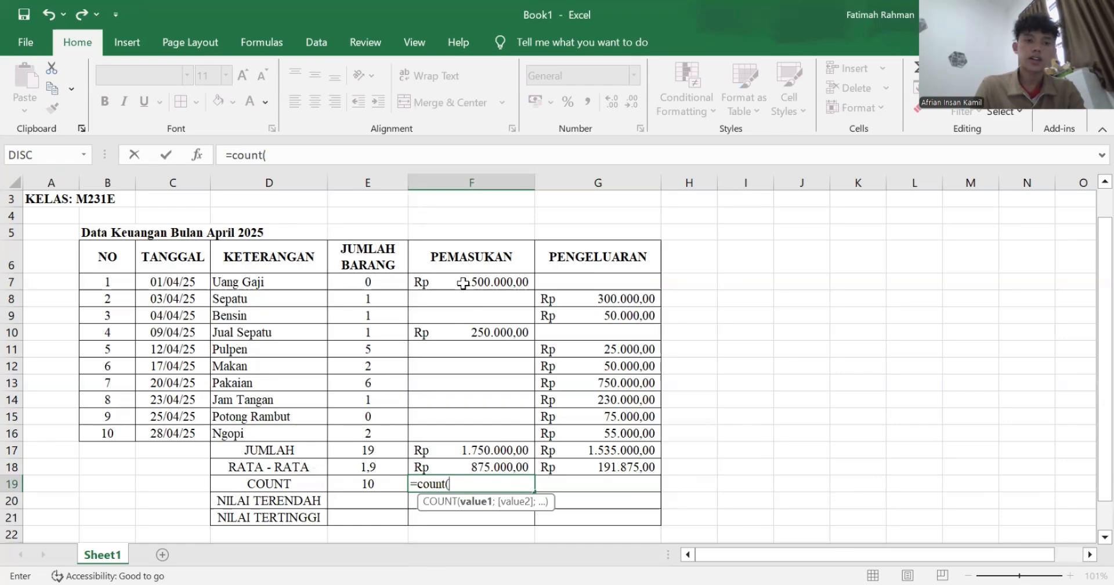
left_click(463, 282)
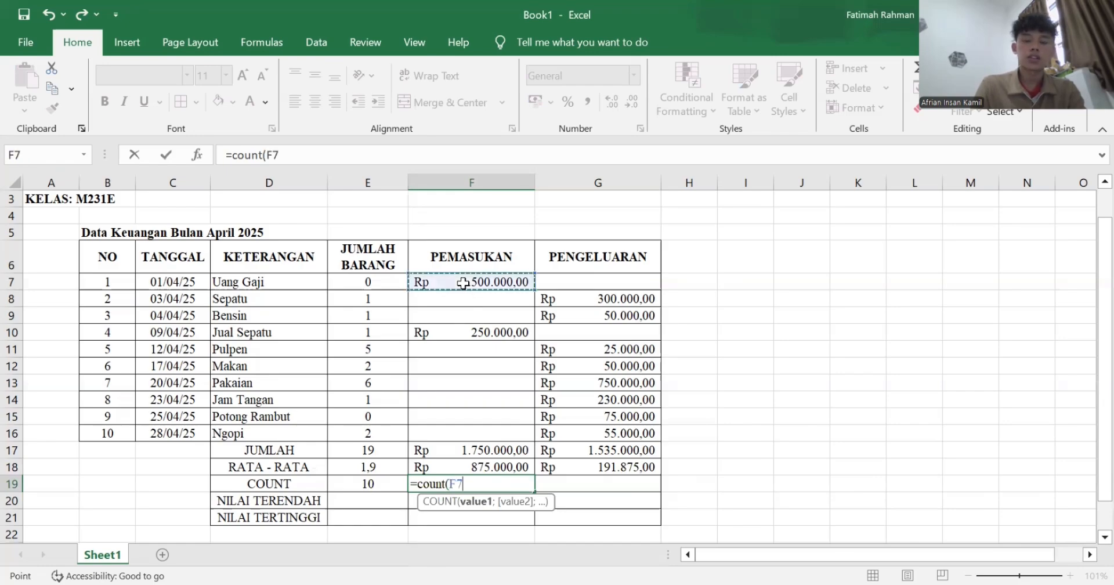
left_click(467, 436, "shift")
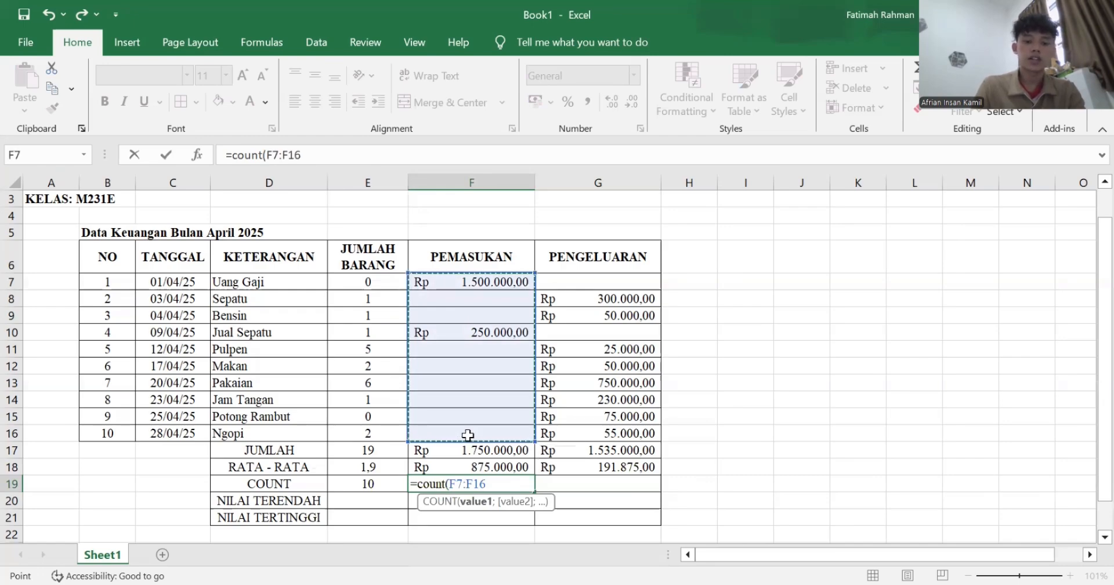
type(")")
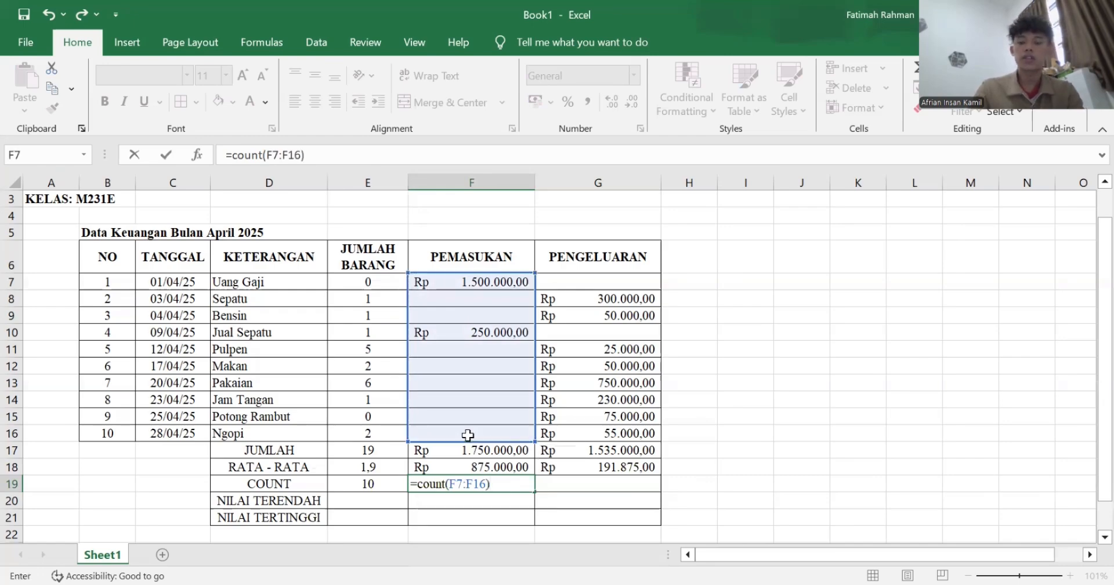
key("Return")
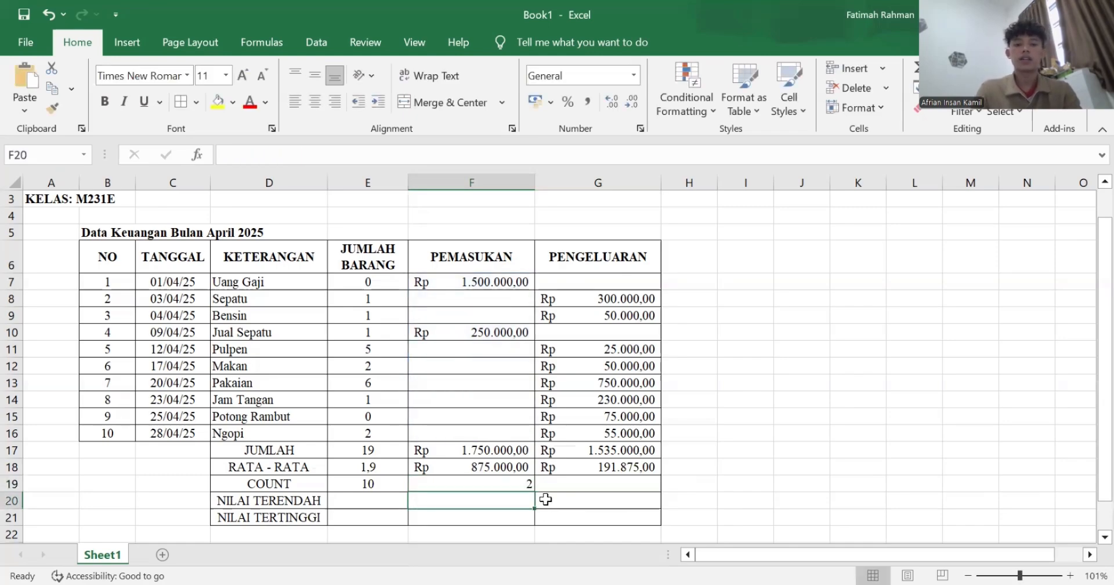
left_click(518, 483)
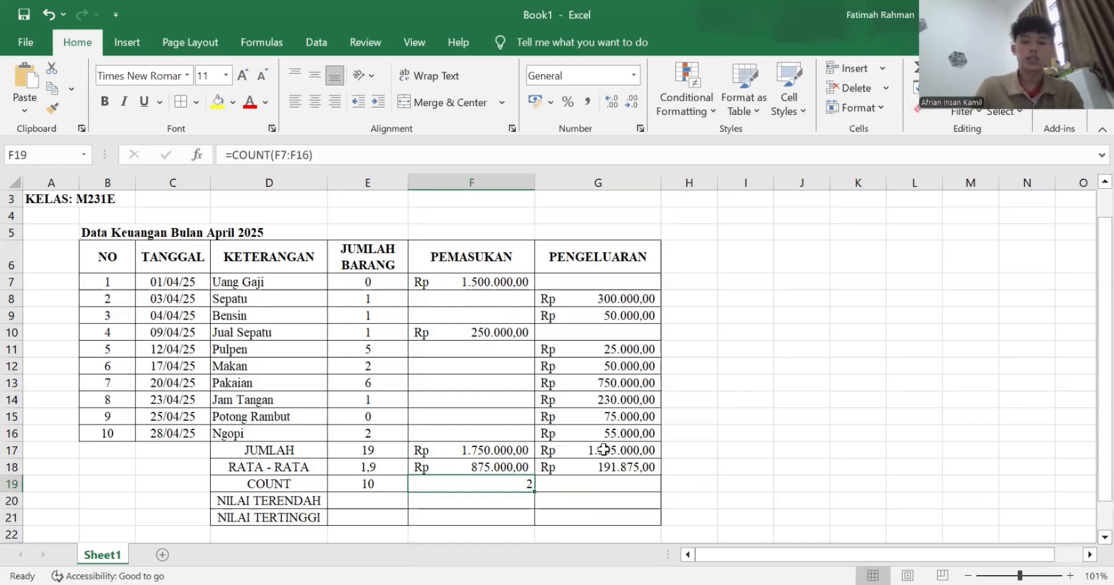
Count the PENGELUARAN entries in cell G19 with the formula =count(G7:G16).
left_click(606, 482)
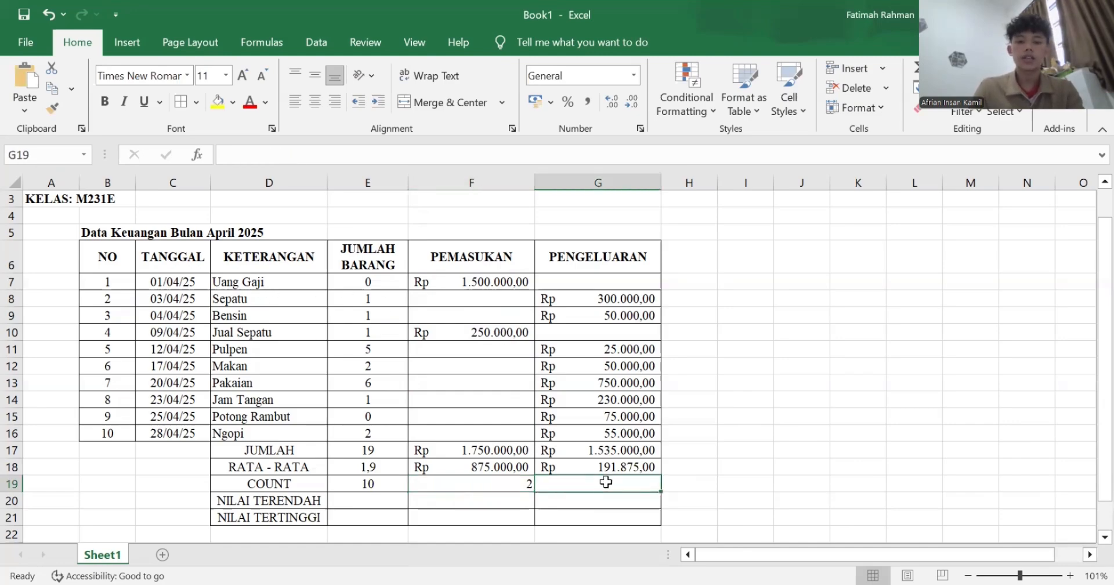
double_click(604, 487)
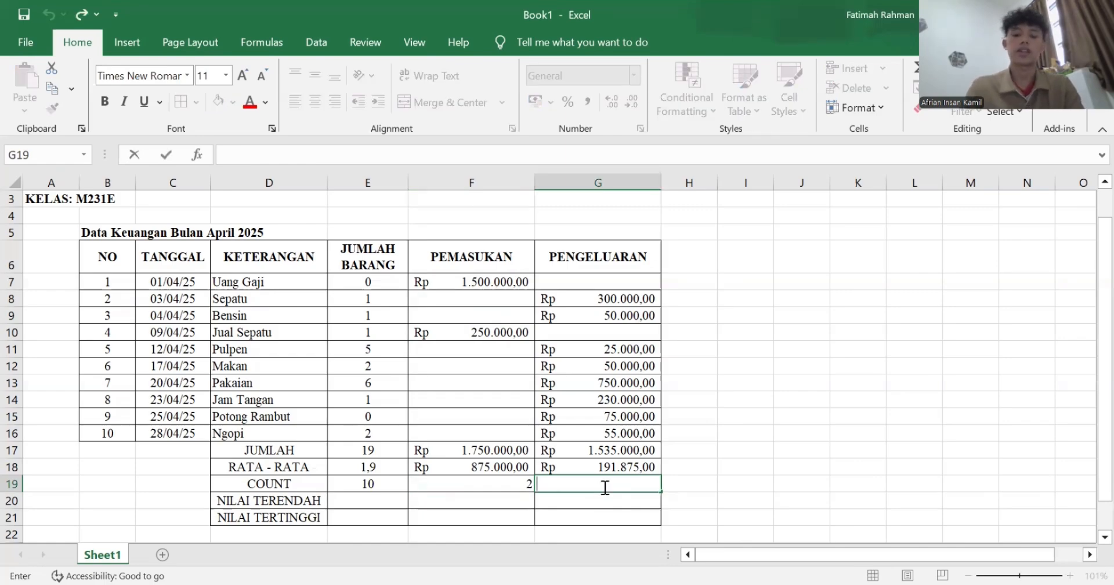
type("=")
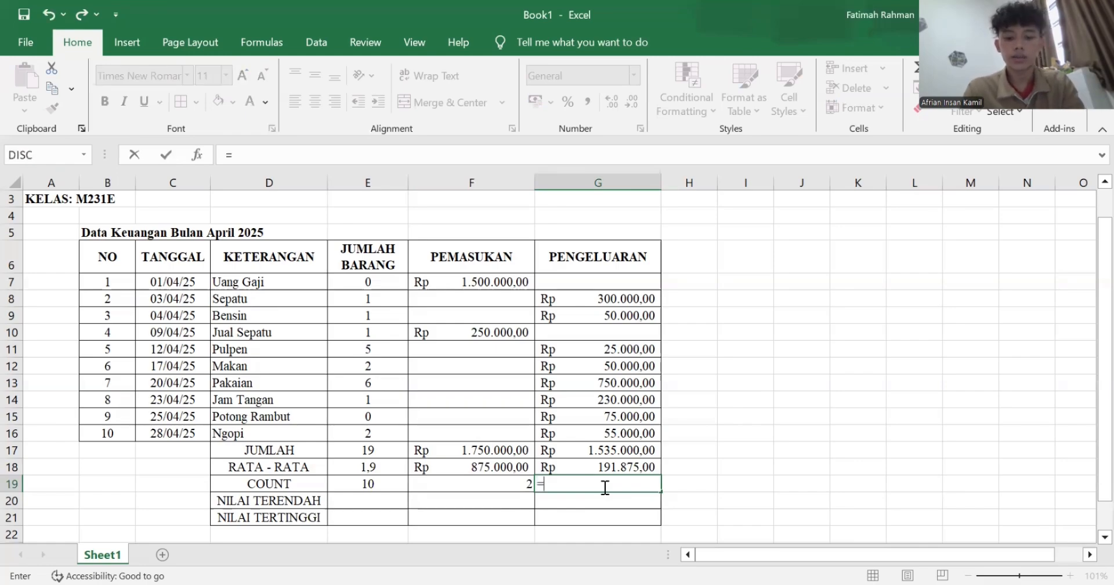
type("count")
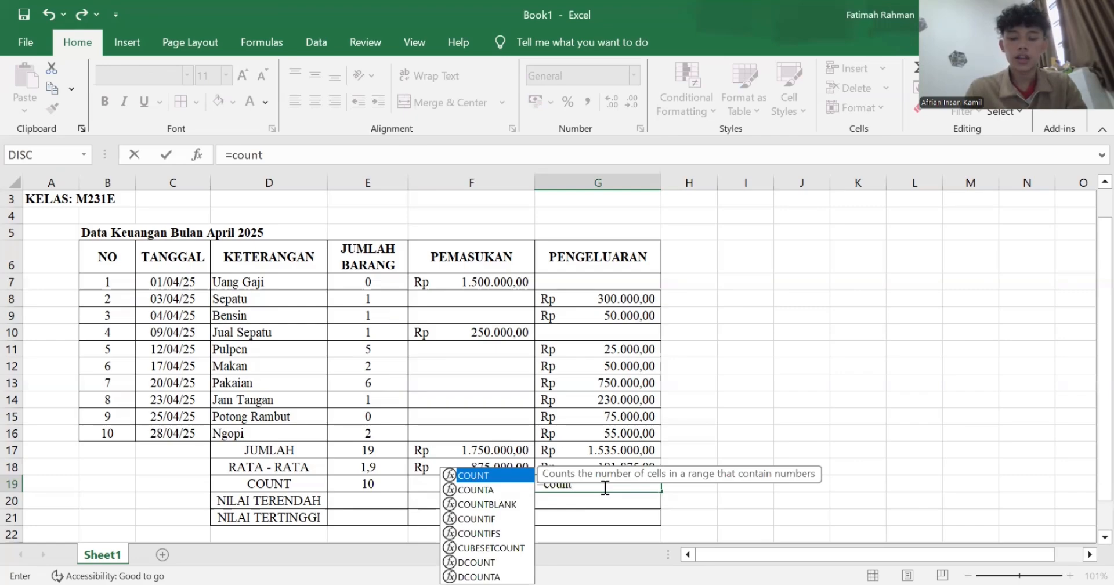
type("(")
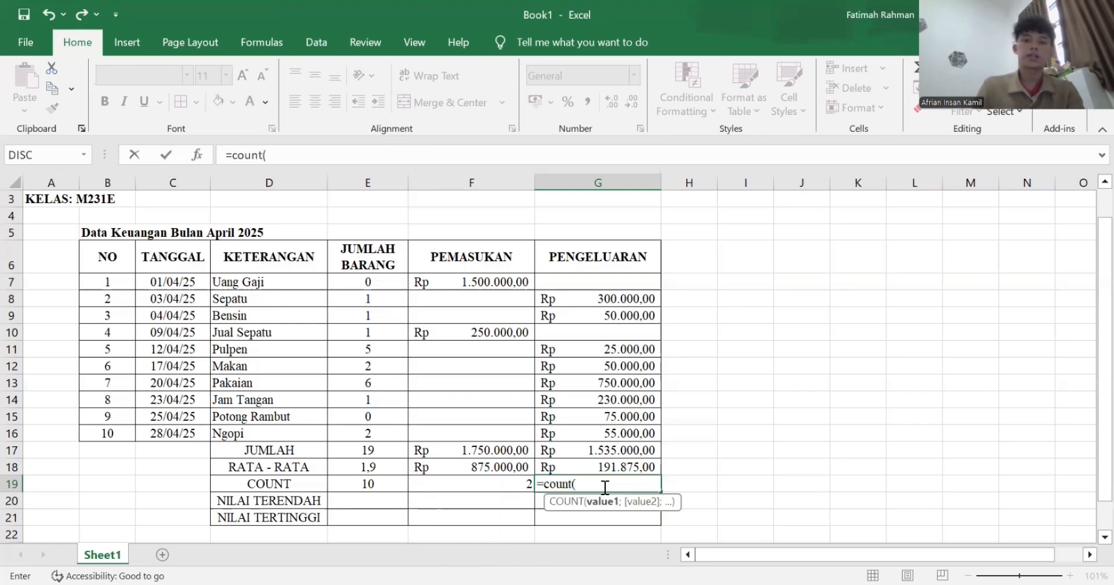
left_click(588, 278)
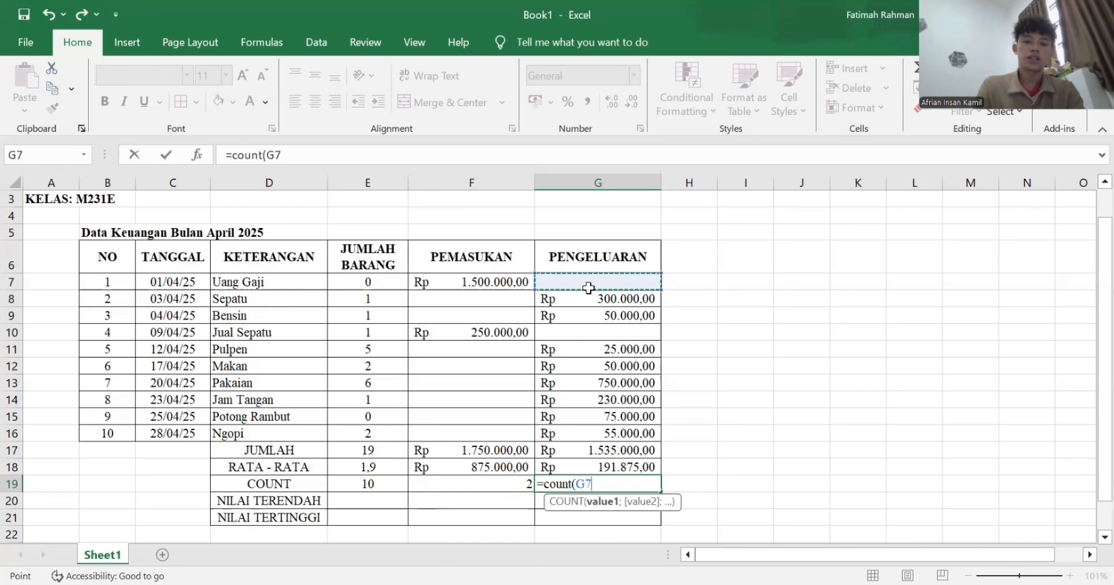
left_click(579, 439, "shift")
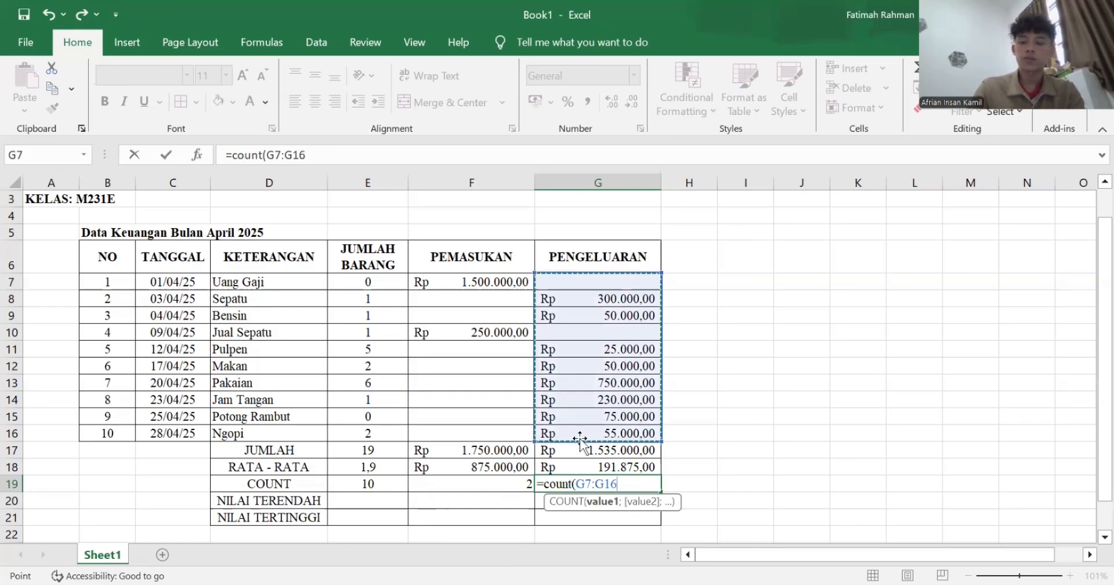
type(")")
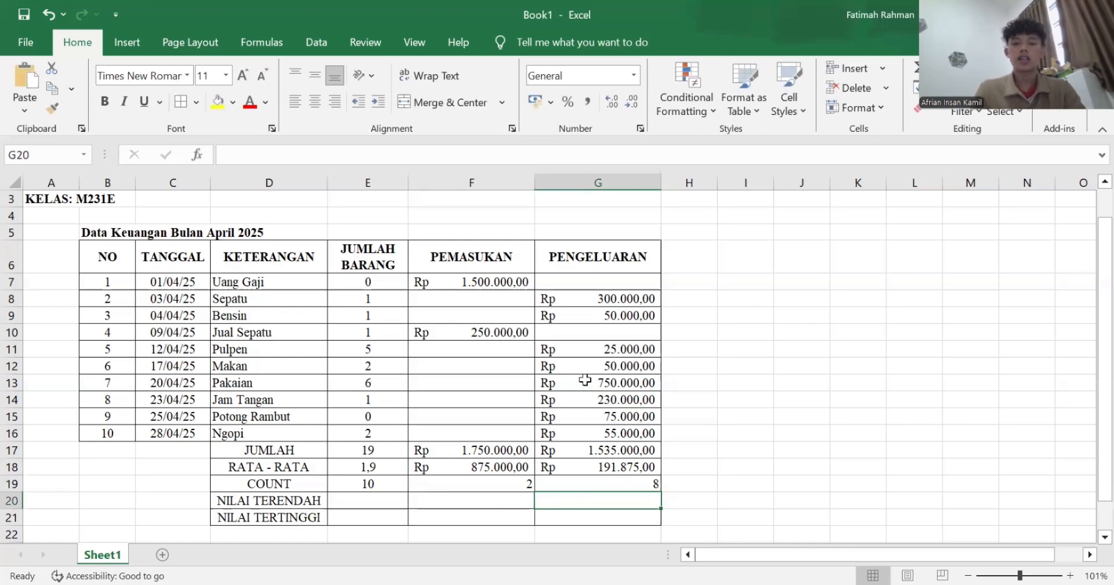
Find the lowest JUMLAH BARANG value in cell E20 with the formula =min(E7:E16) and check it against the column's entries.
left_click(370, 500)
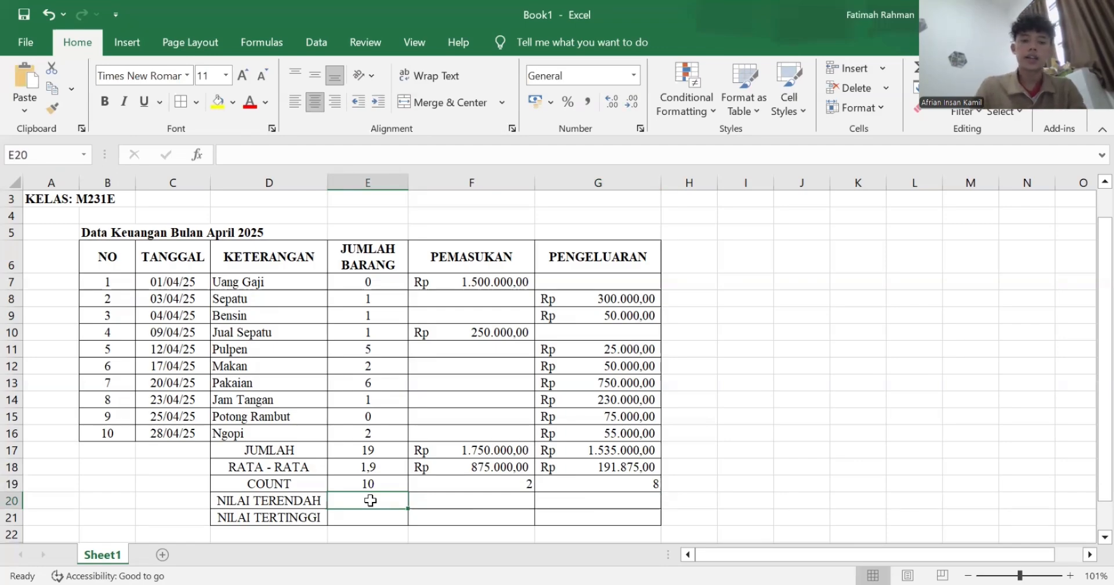
double_click(370, 500)
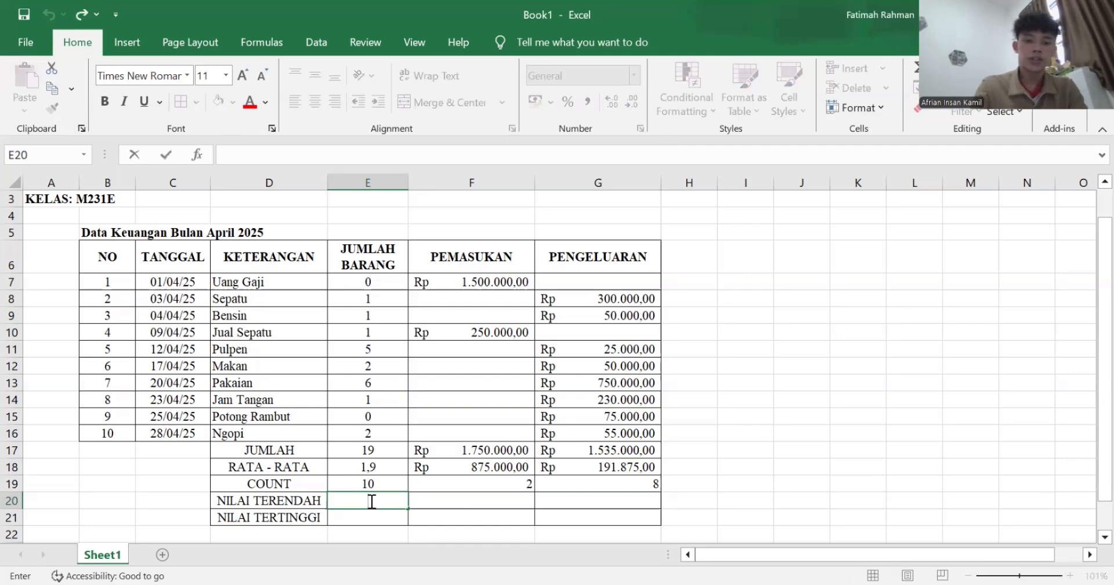
type("=")
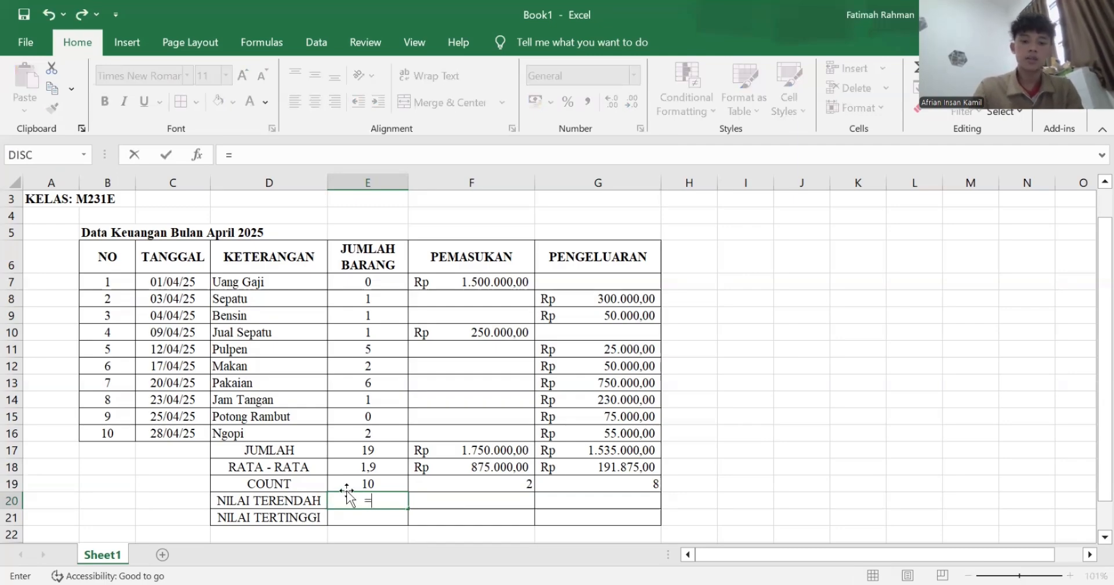
type("min")
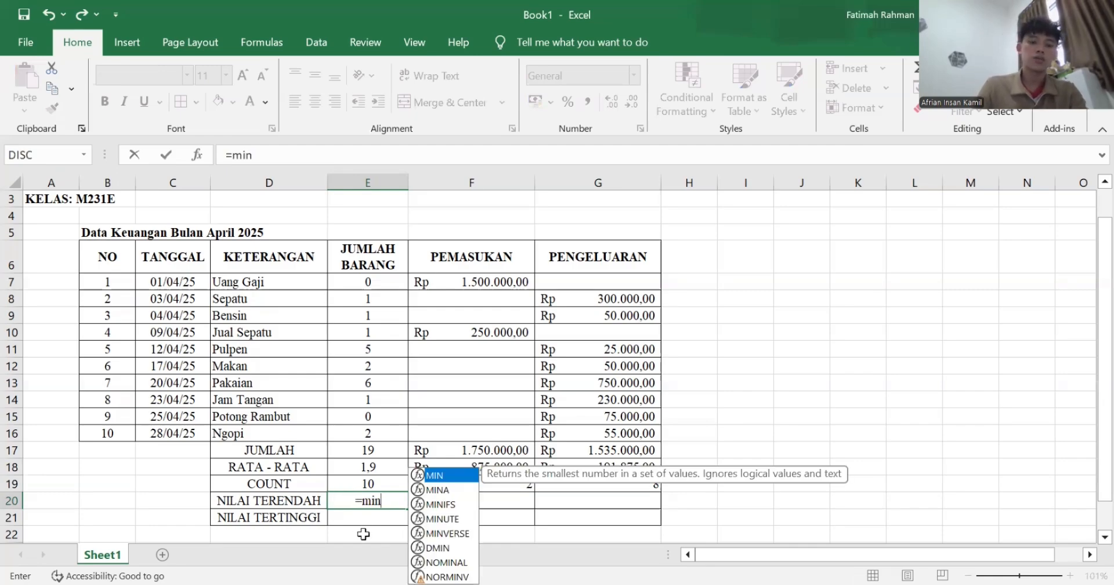
scroll(363, 534, "down", 1)
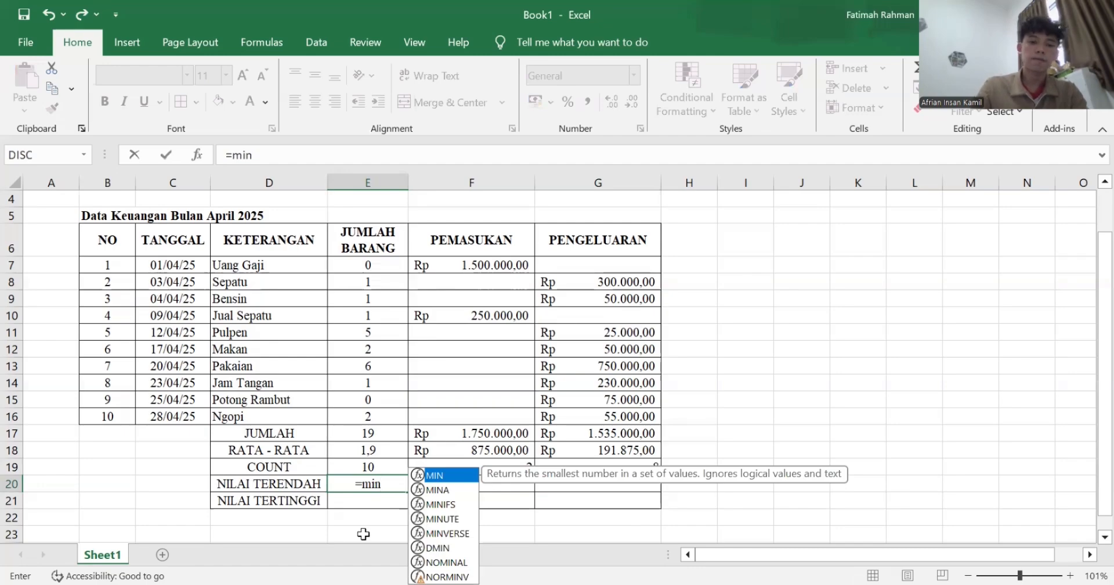
type("(")
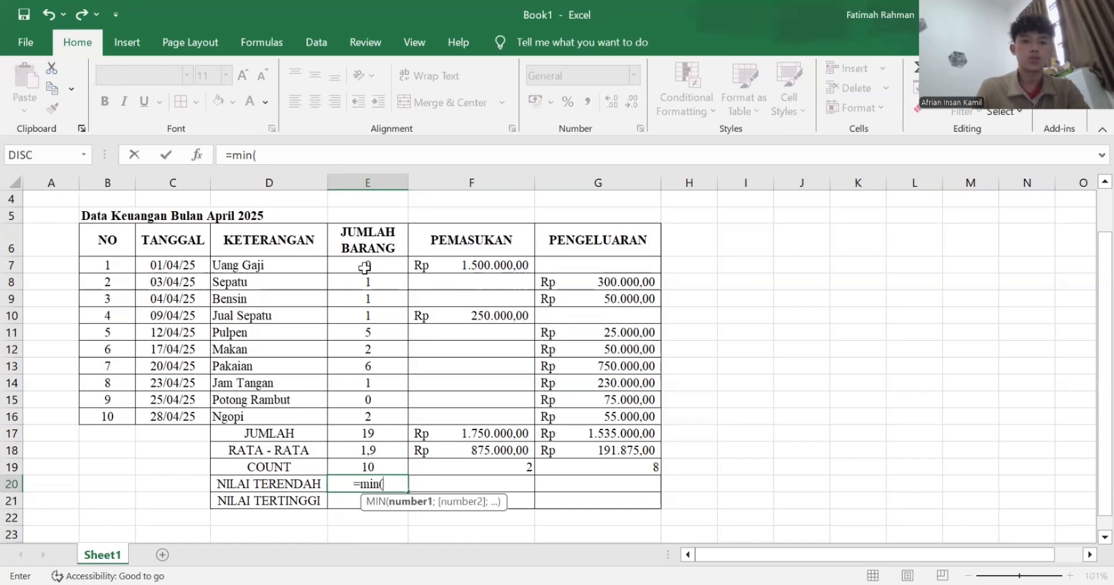
left_click(364, 266)
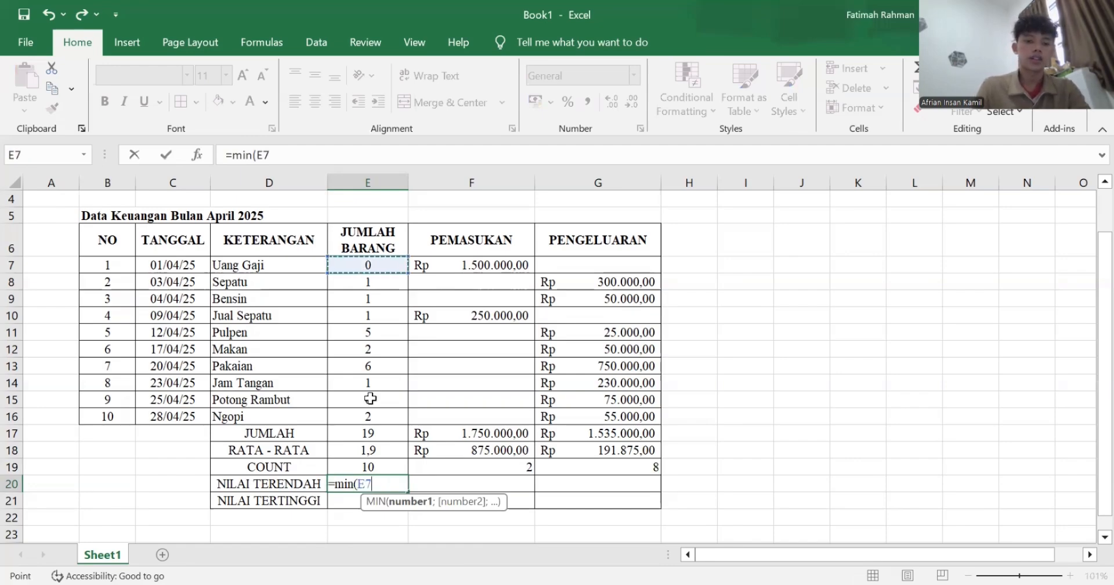
left_click_drag(370, 398, 372, 416)
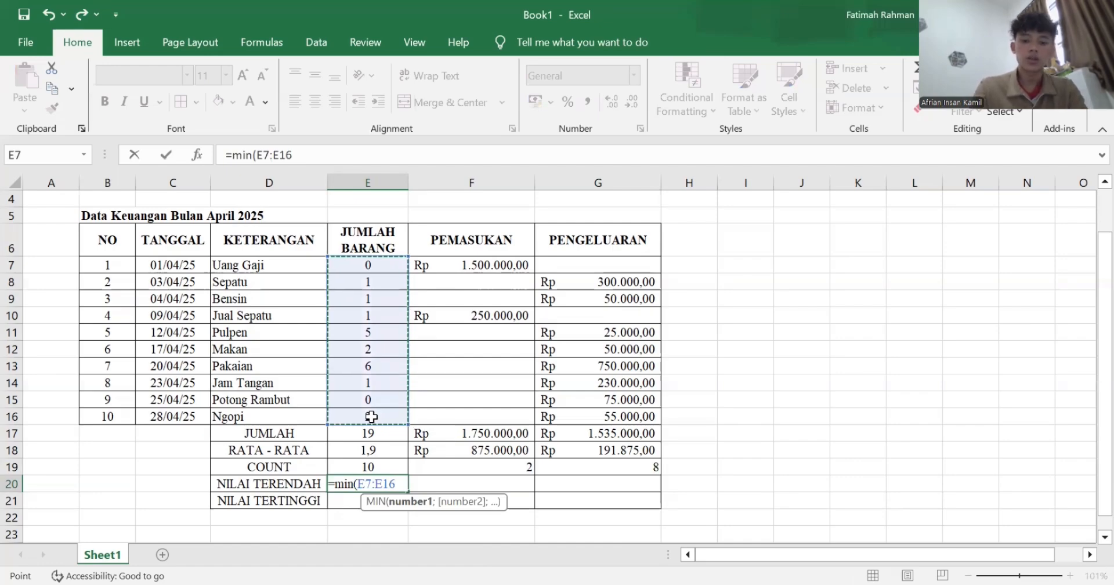
type(")")
key("Return")
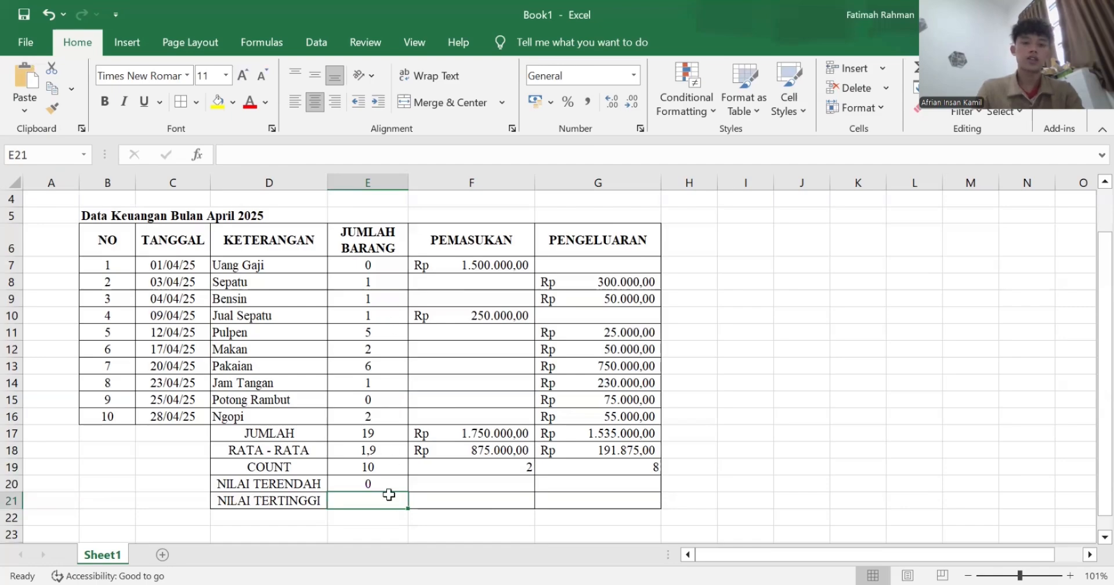
left_click(372, 481)
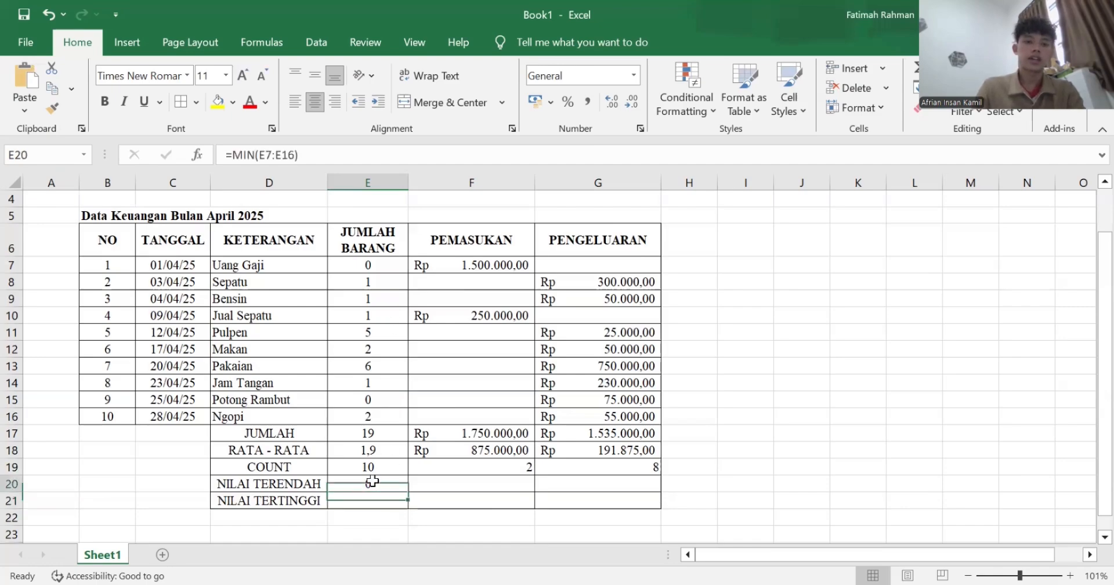
left_click(371, 268)
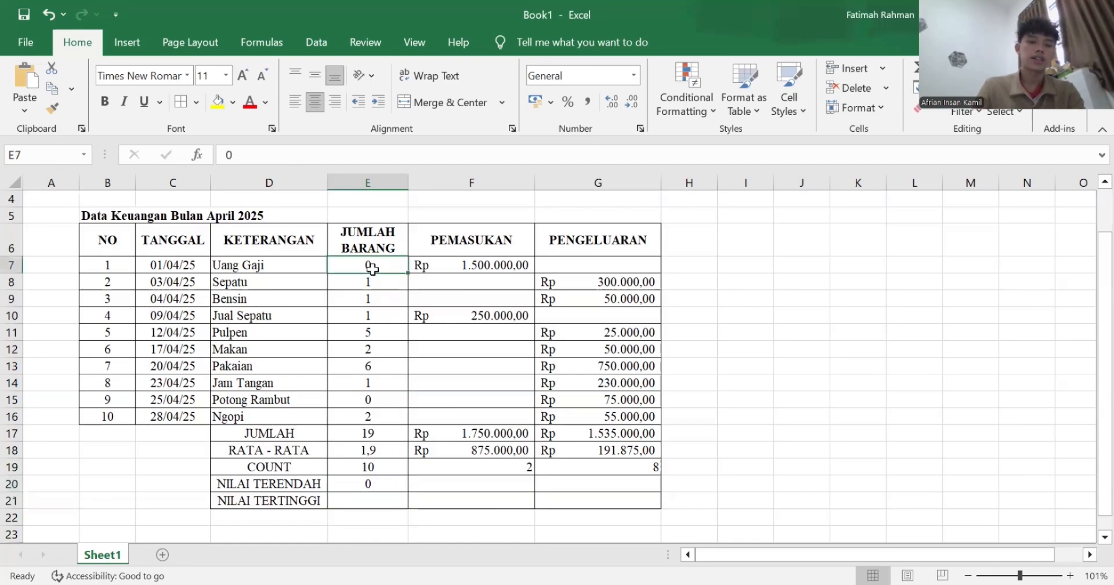
left_click(388, 397)
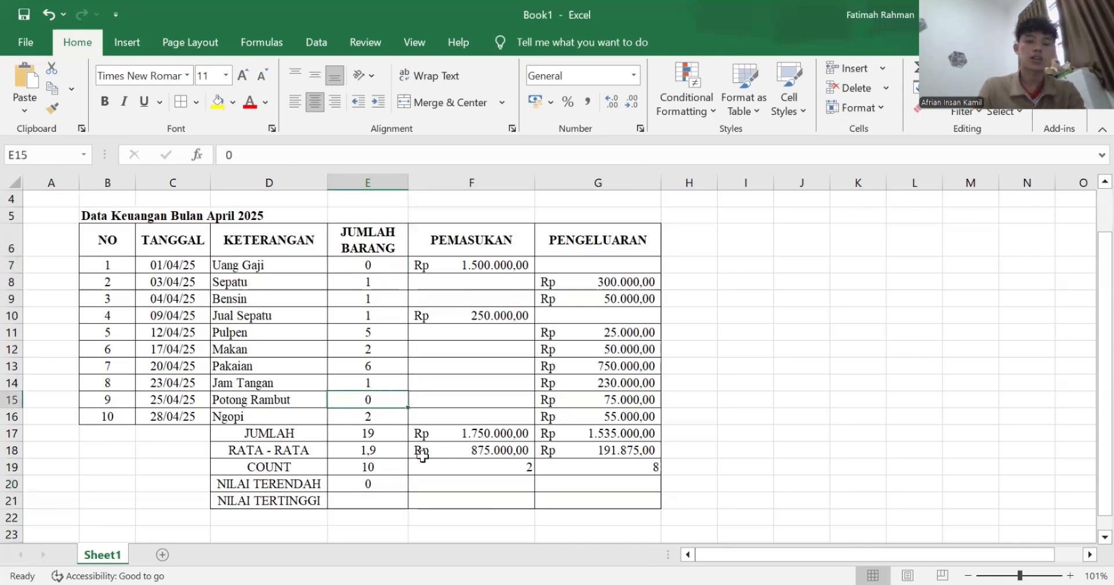
Find the lowest PEMASUKAN value in cell F20 with the formula =min(F7:F16) and check it against the column's entries.
left_click(444, 484)
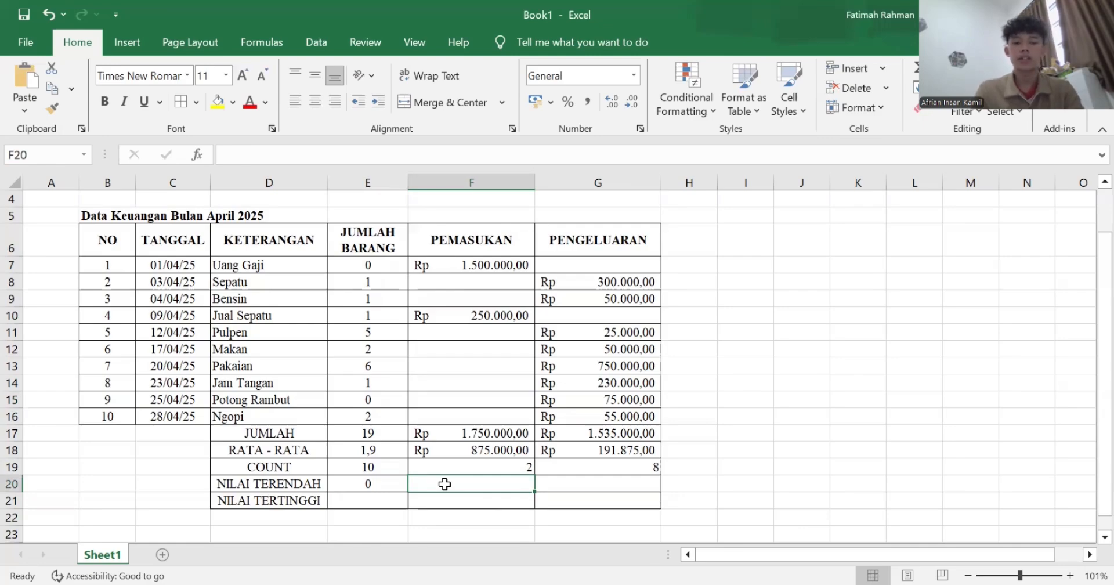
double_click(445, 484)
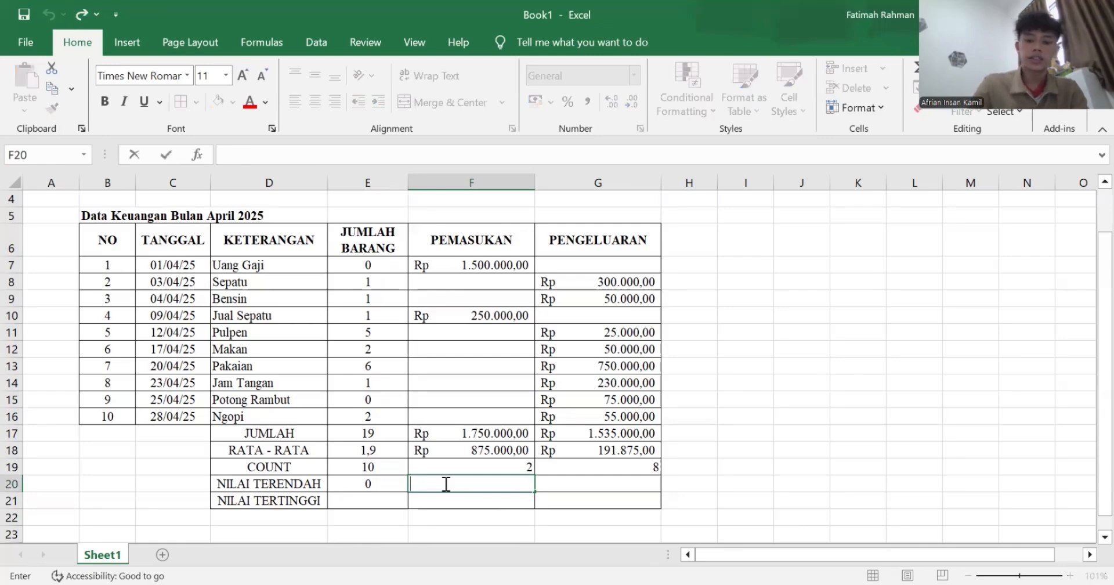
type("=")
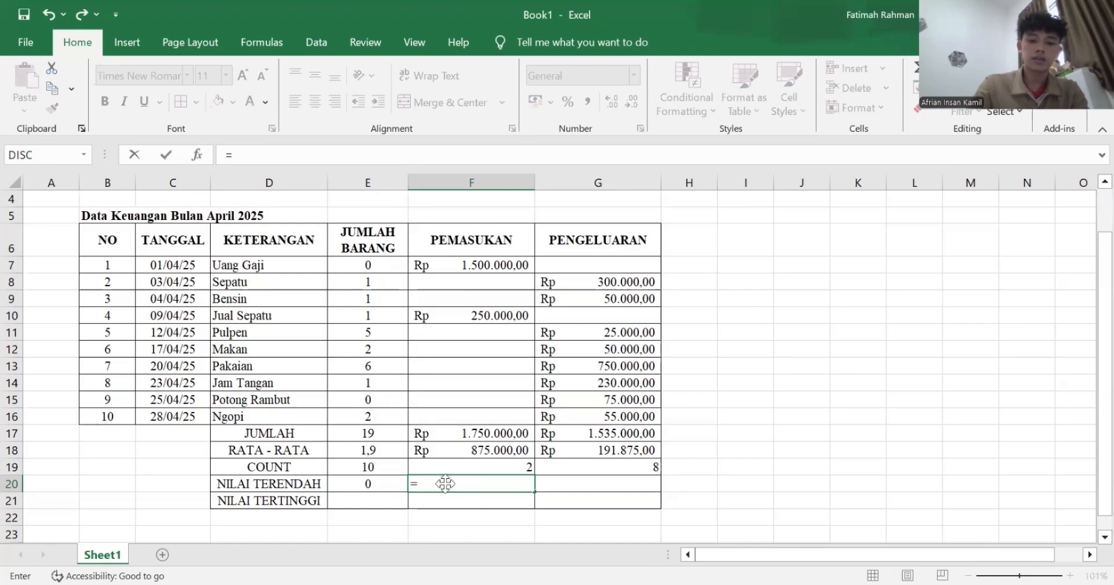
type("min")
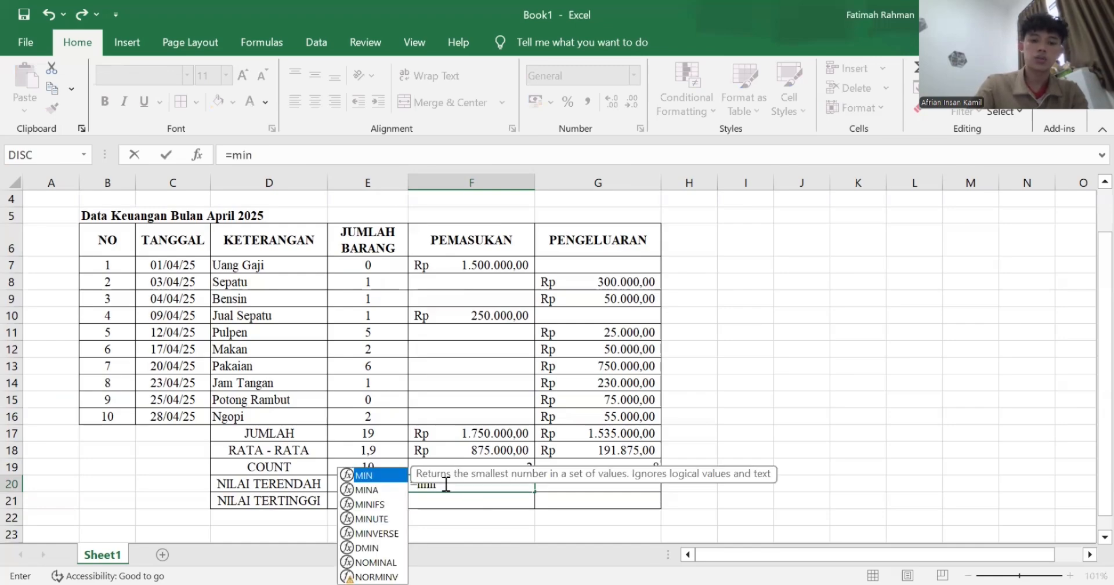
type("(")
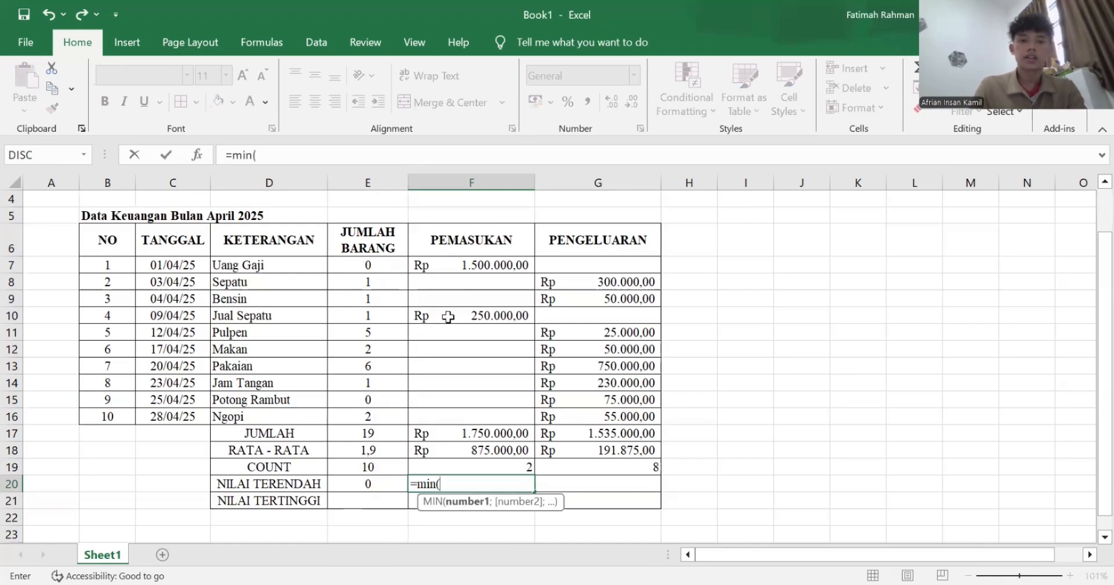
left_click(460, 265)
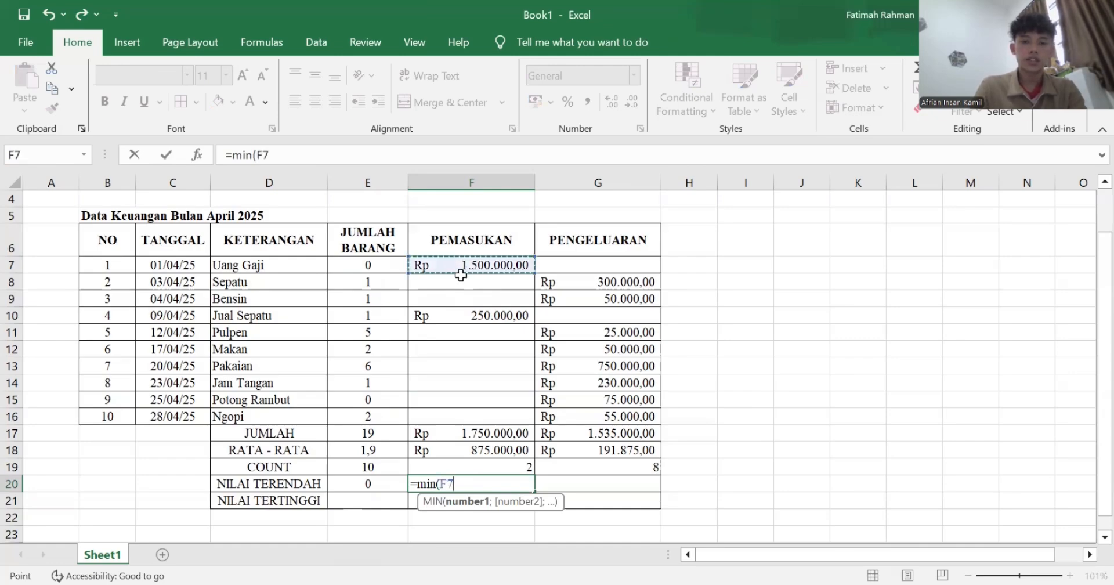
left_click(462, 415, "shift")
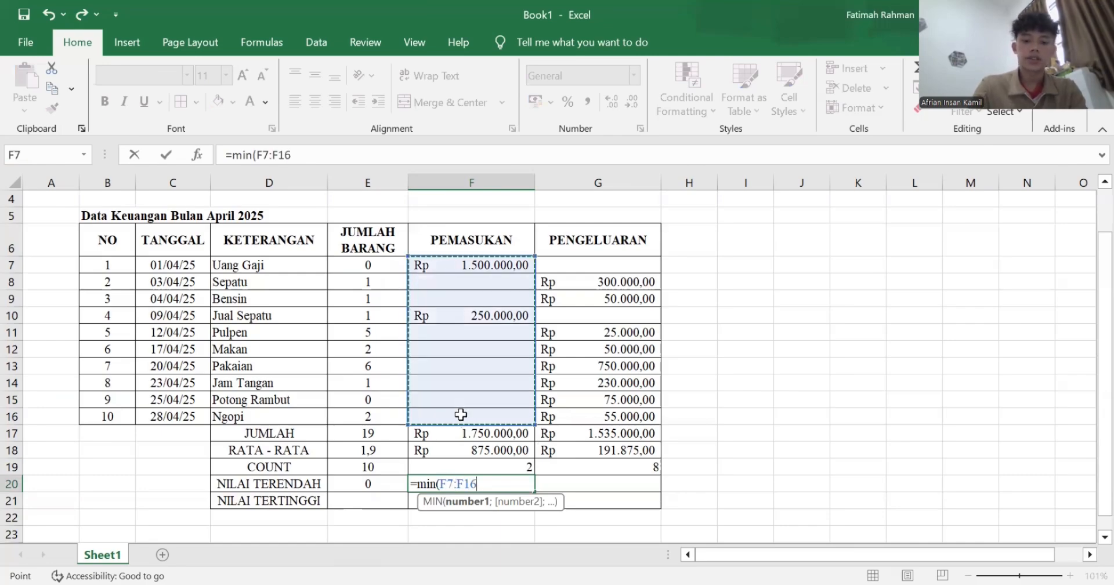
type(")")
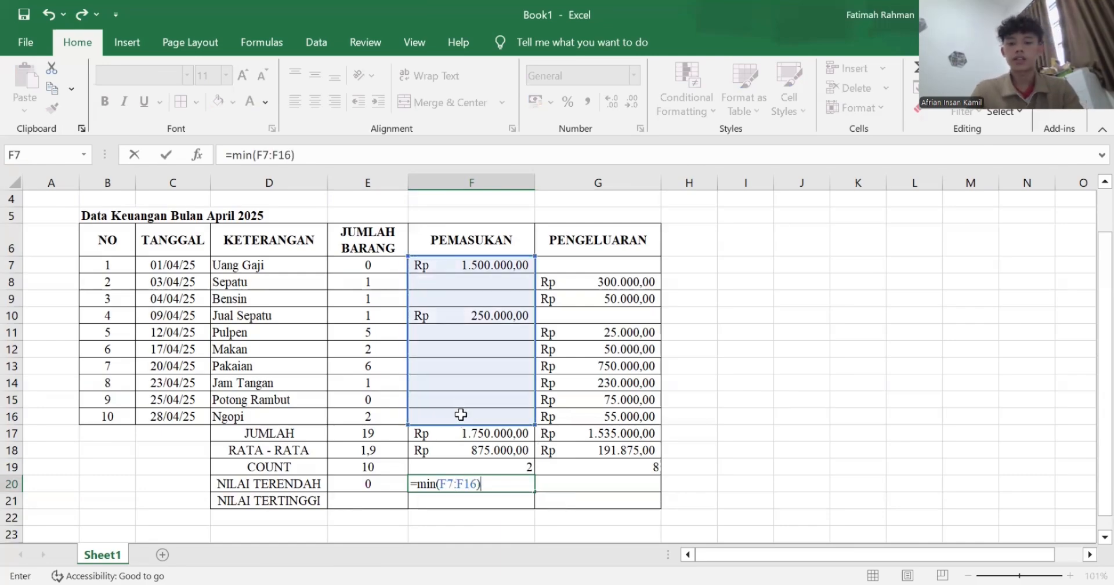
key("Return")
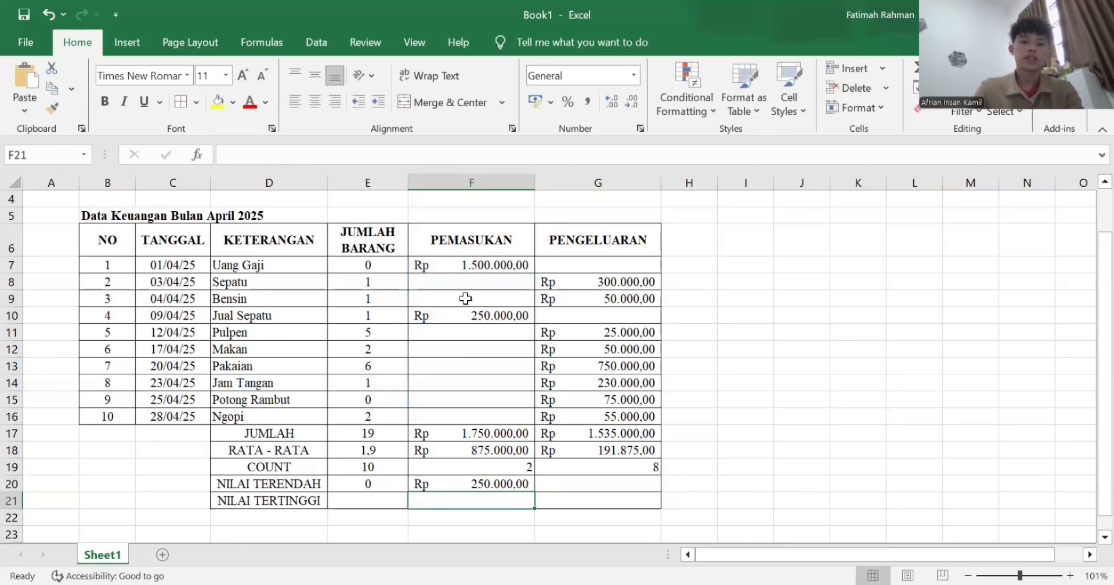
left_click(447, 316)
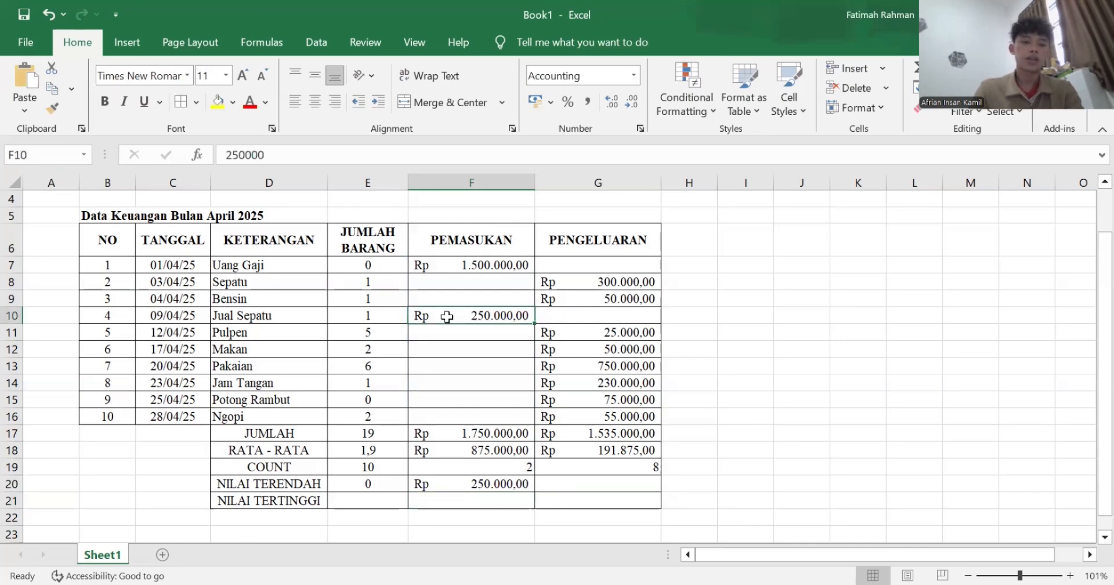
Find the lowest PENGELUARAN value in cell G20 with the formula =min(G7:G16).
left_click(609, 485)
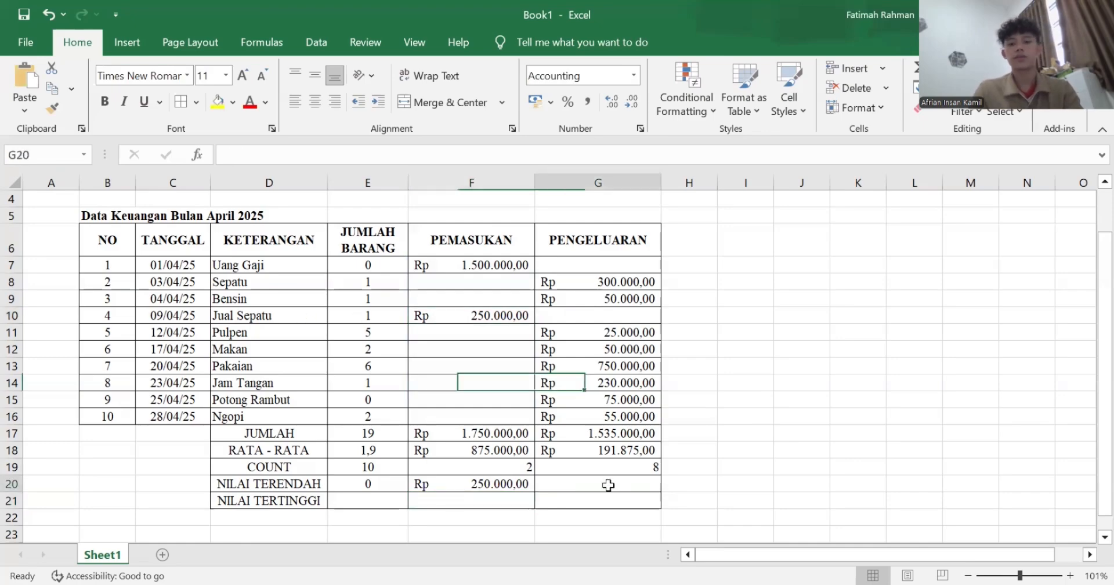
double_click(609, 486)
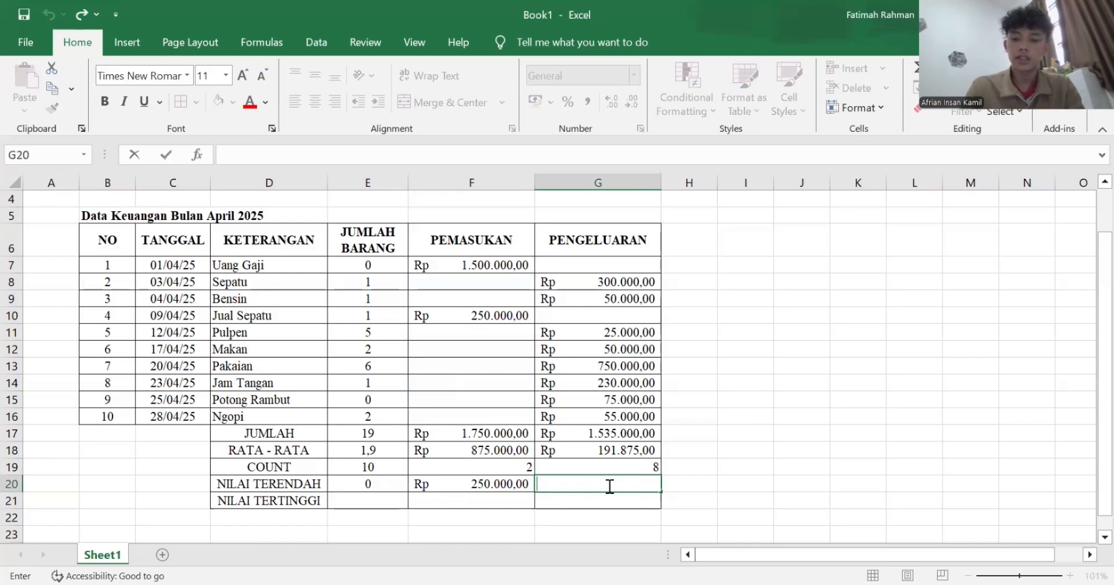
type("=")
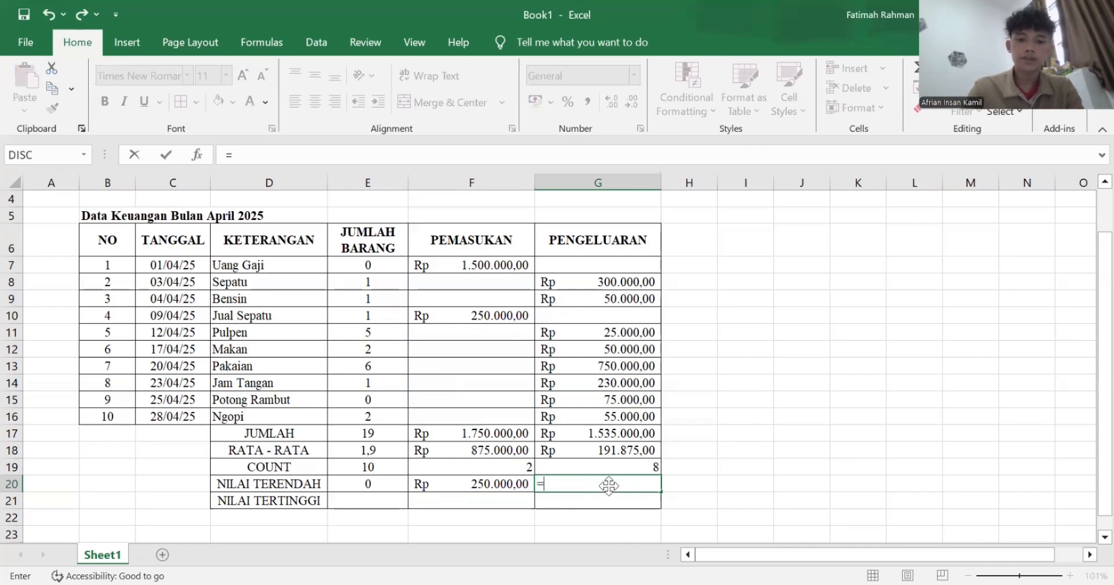
type("min")
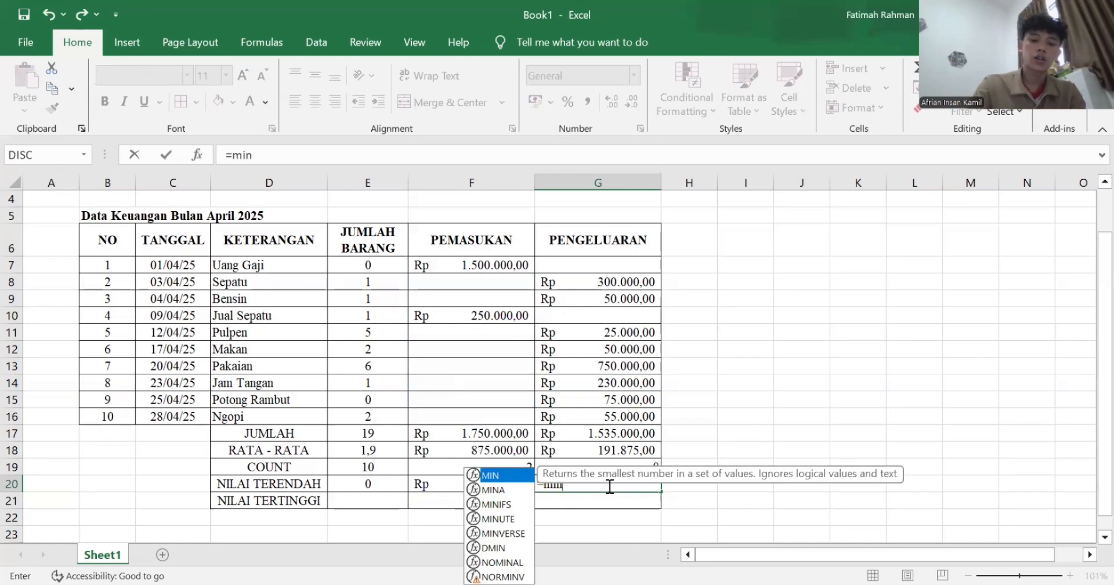
type("(")
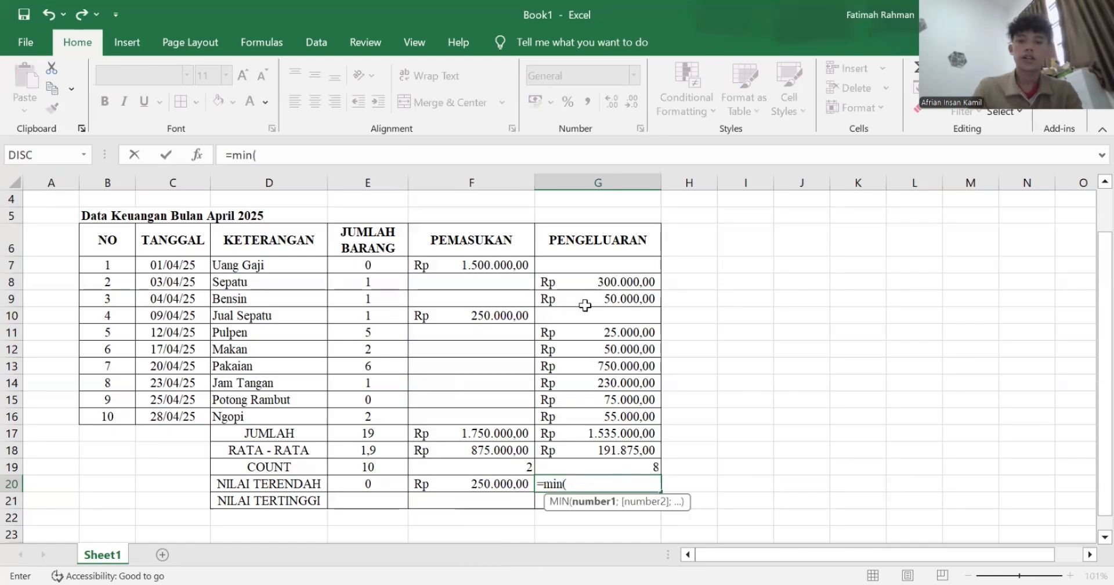
left_click(581, 262)
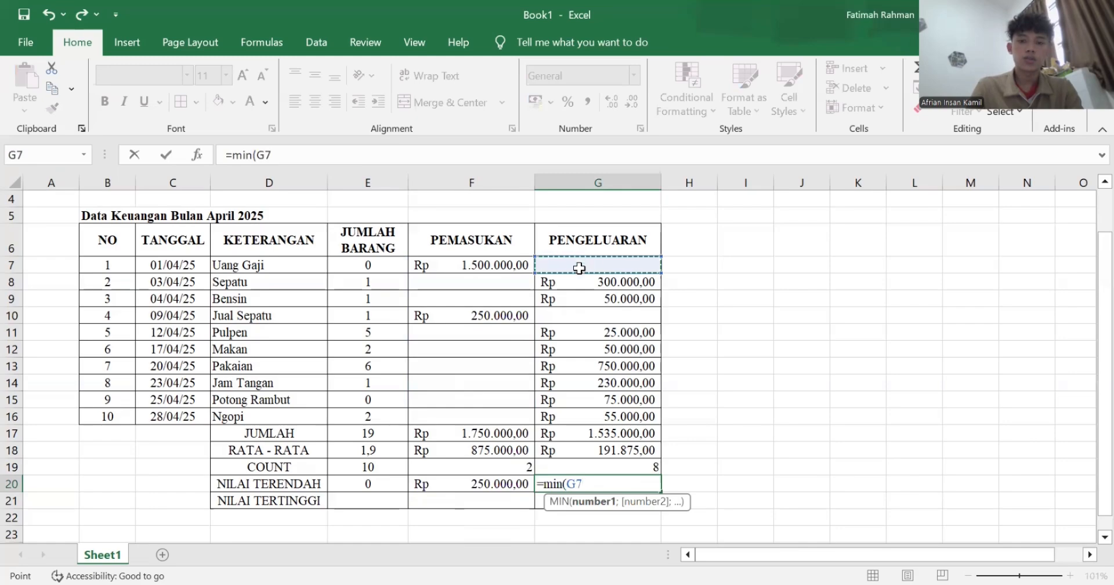
left_click(576, 417, "shift")
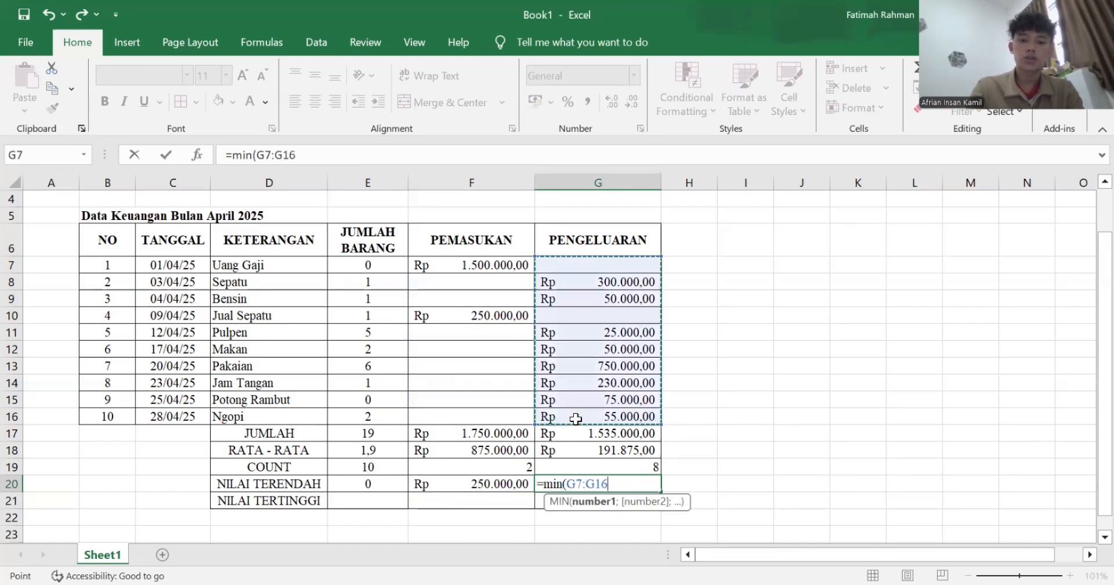
type(")")
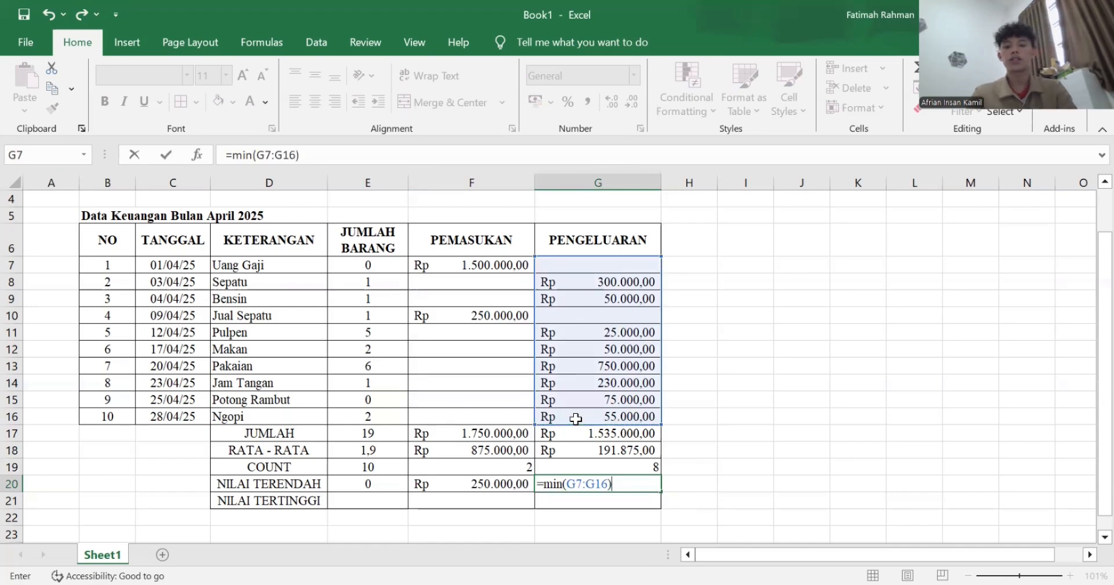
key("Return")
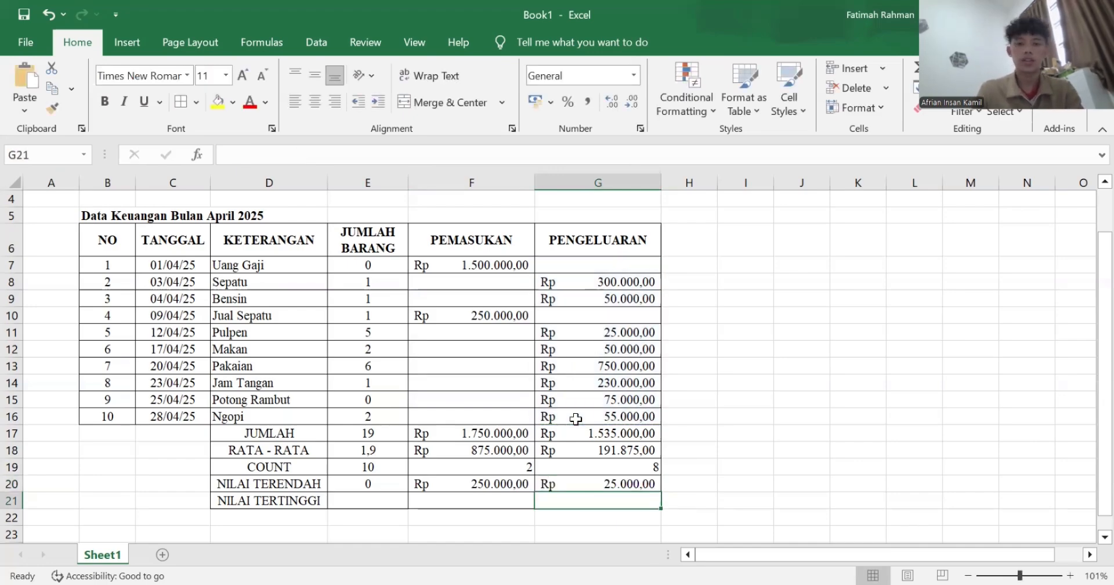
double_click(371, 500)
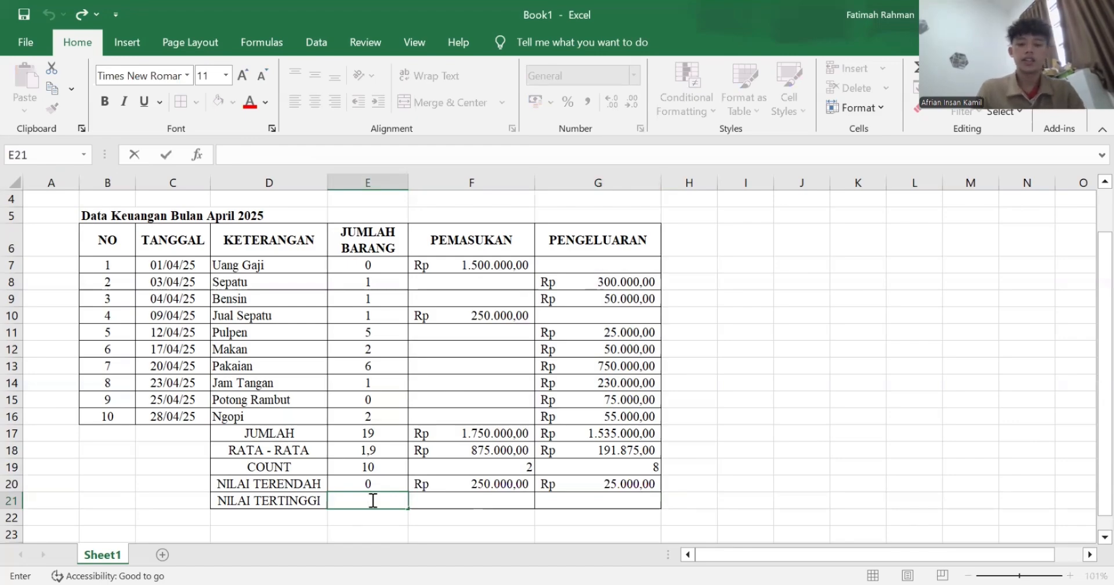
type("max")
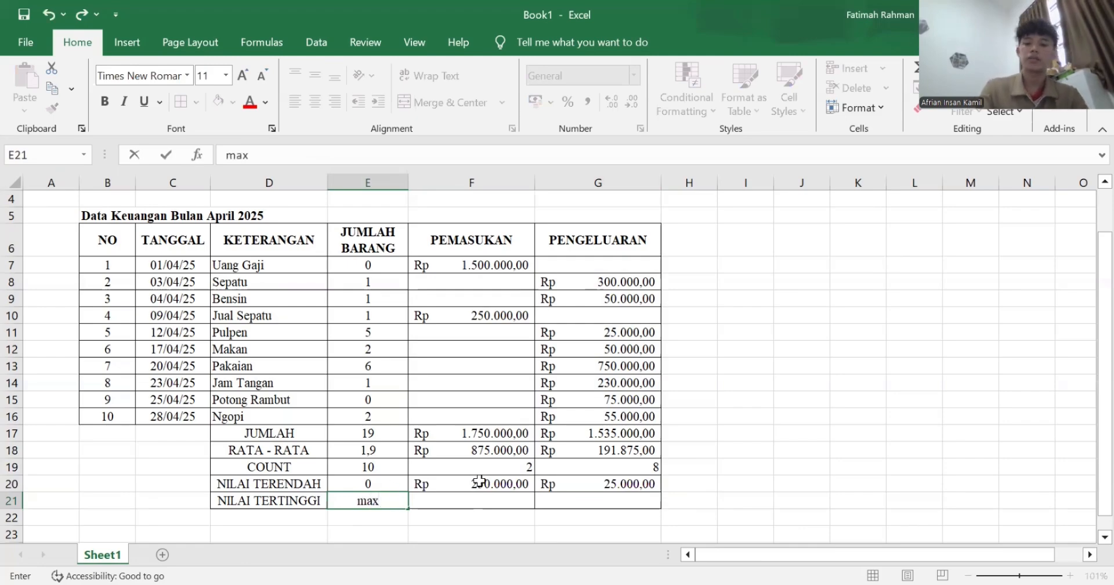
key("BackSpace")
key("BackSpace")
key("BackSpace")
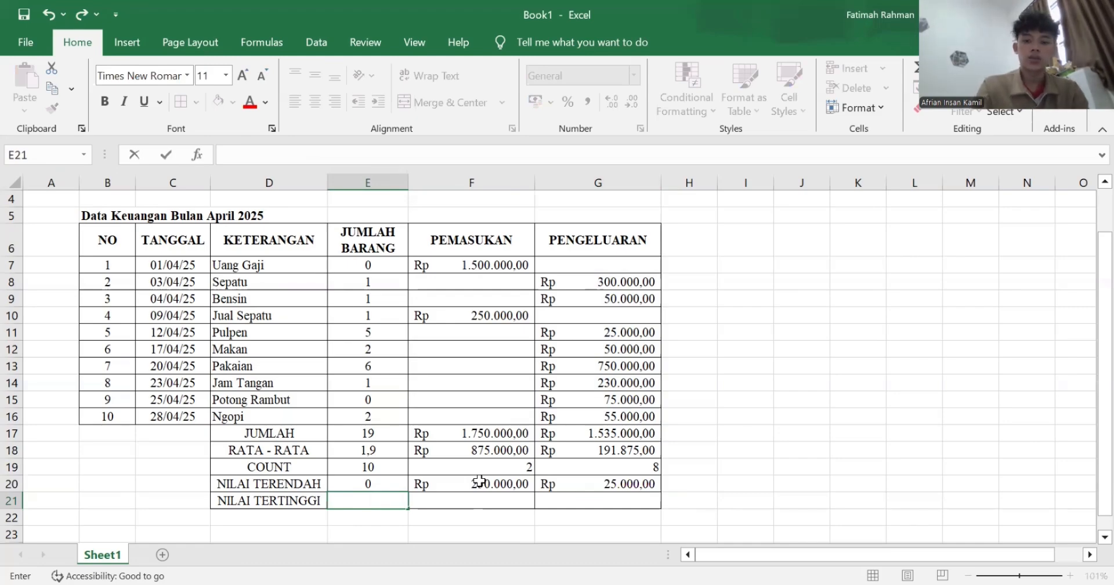
Find the highest JUMLAH BARANG value in cell E21 with the formula =max(E7:E16) and check it against the column's entries.
type("=")
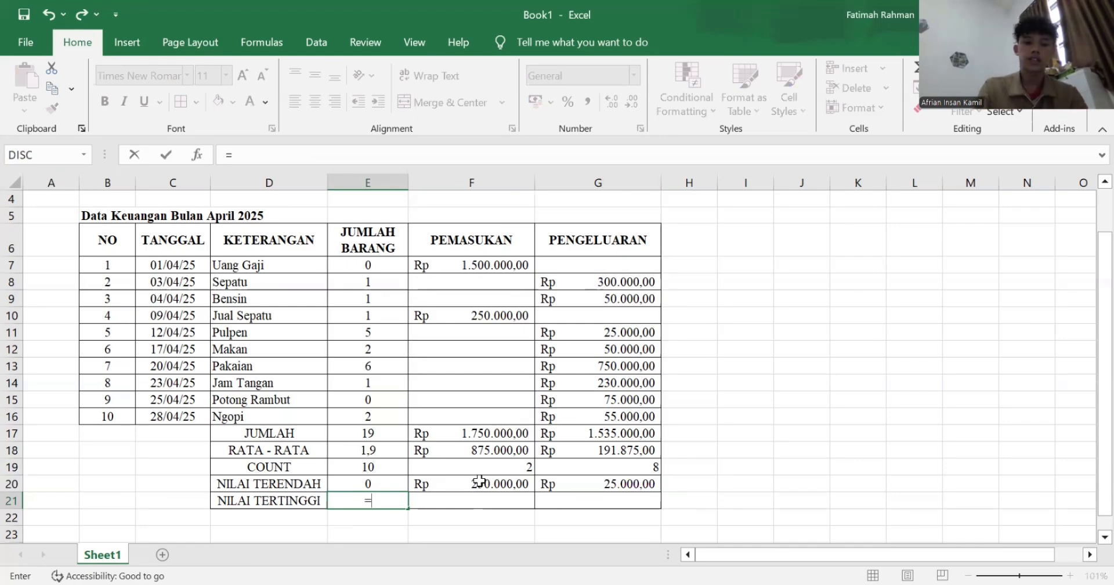
type("max")
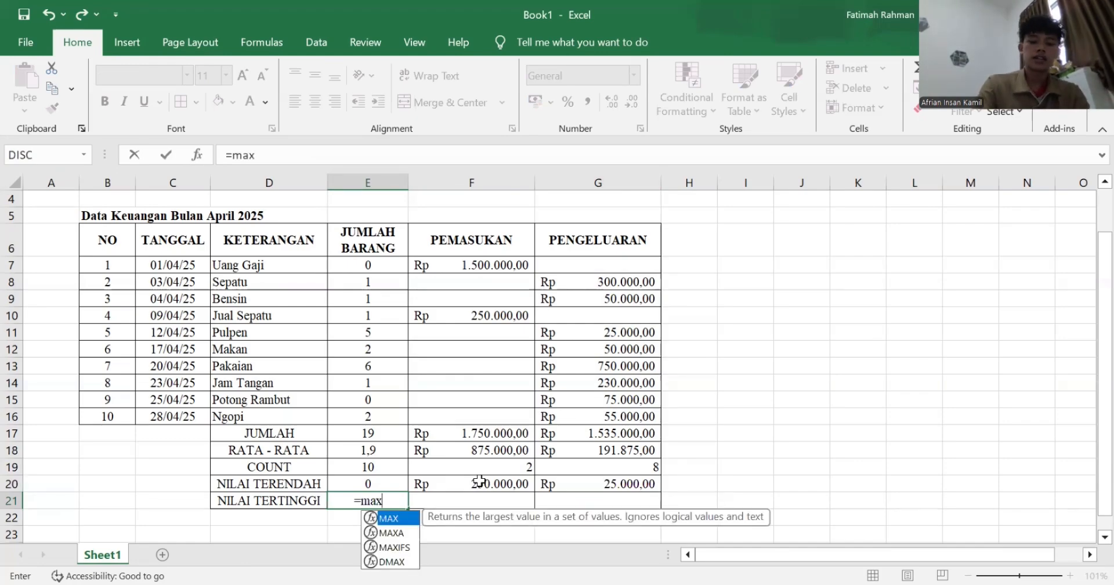
type("(")
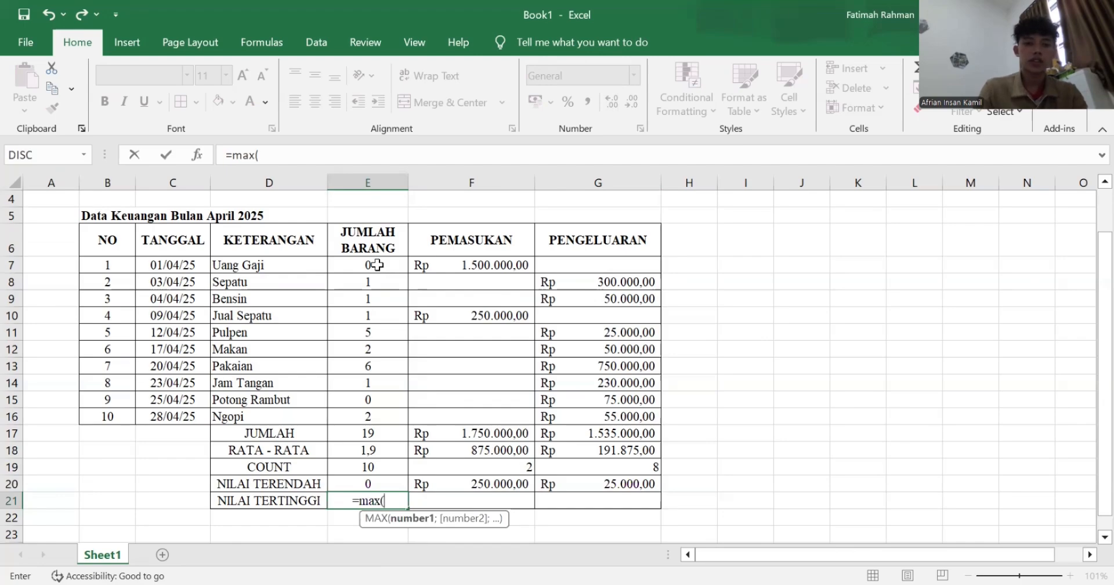
left_click(376, 265)
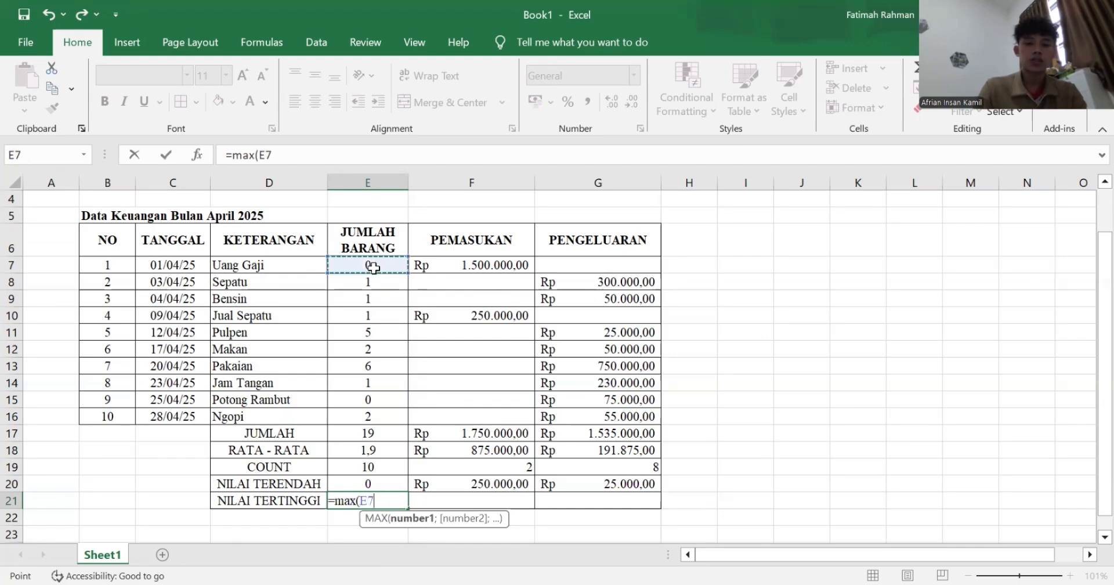
left_click_drag(375, 273, 373, 420)
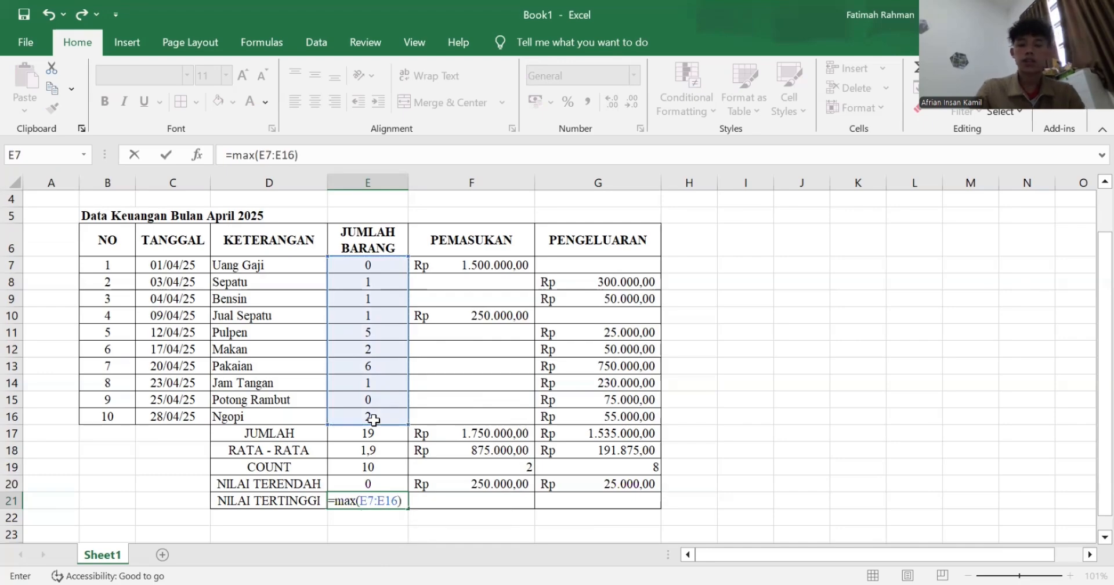
key("Return")
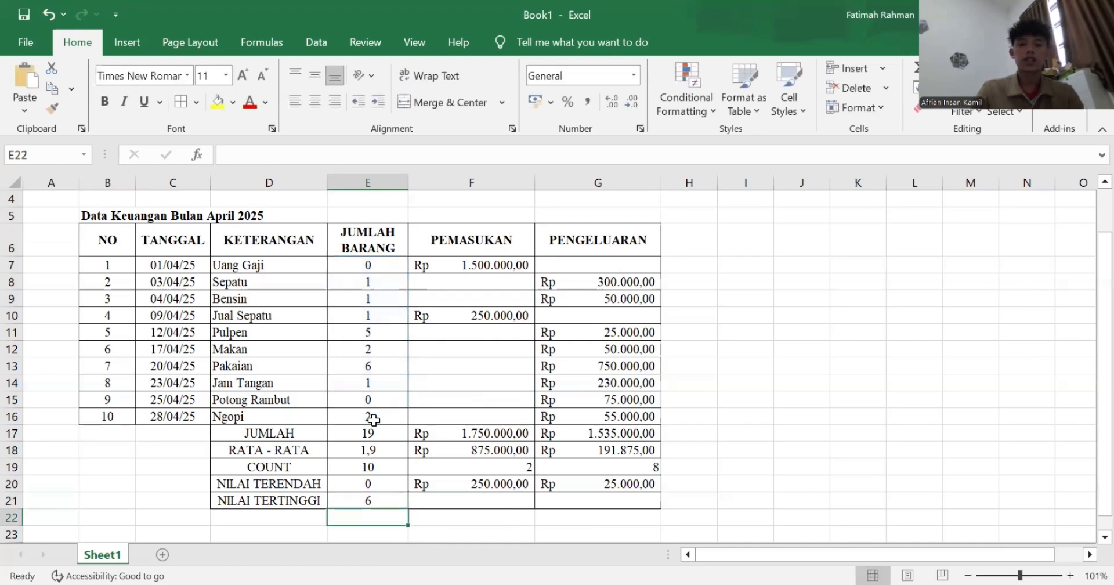
left_click(361, 367)
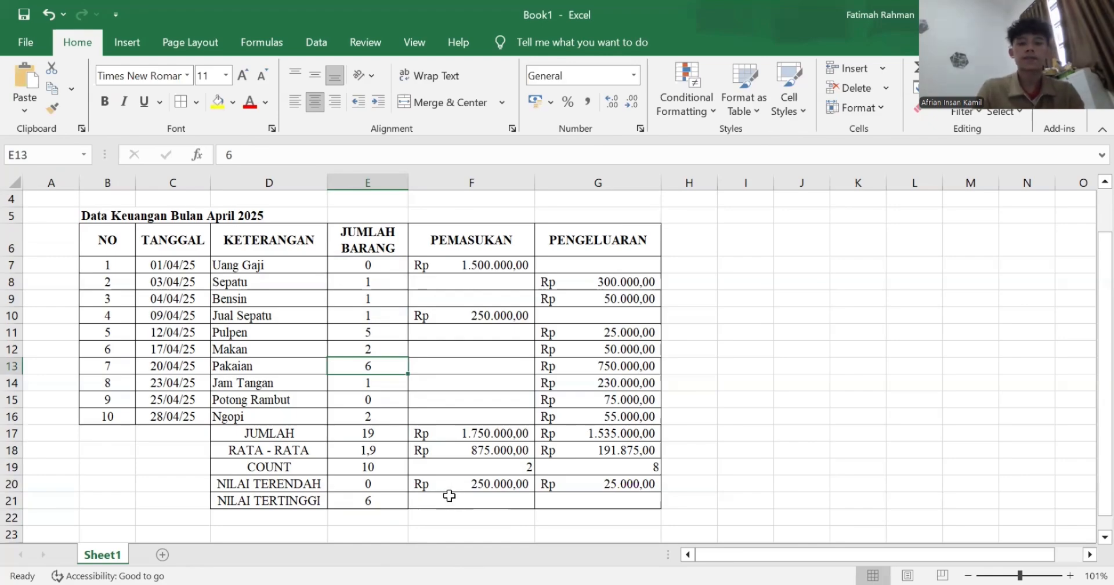
Find the highest PEMASUKAN value in cell F21 with the formula =max(F7:F16).
left_click(452, 510)
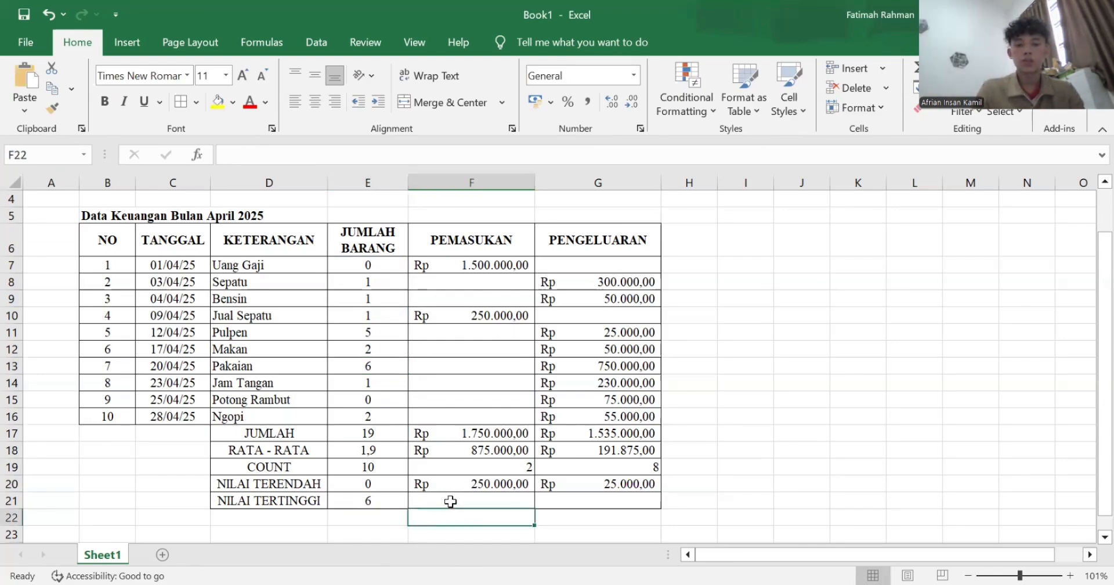
double_click(452, 502)
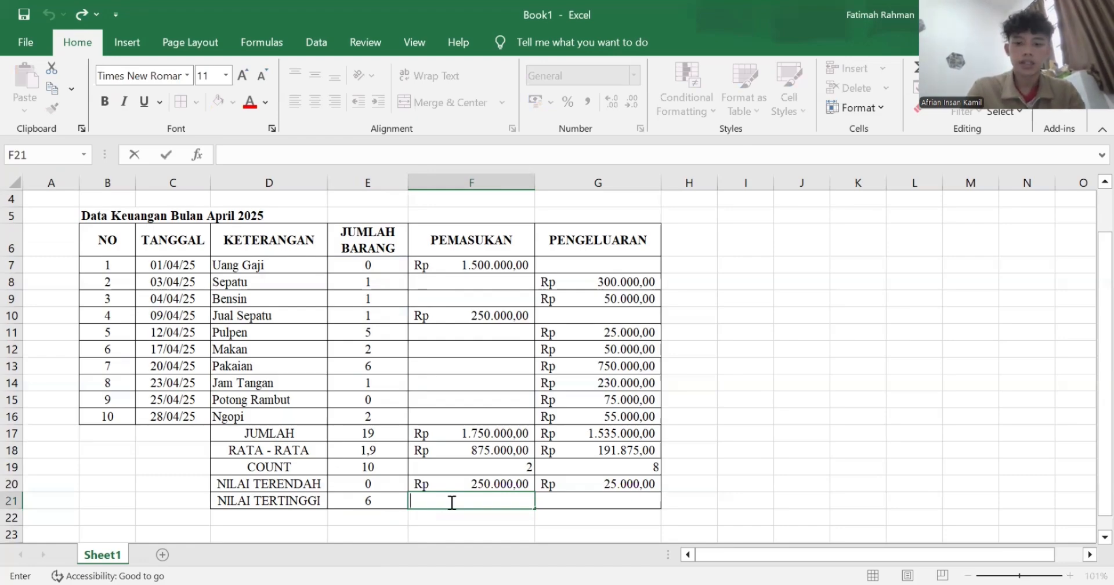
type("=m")
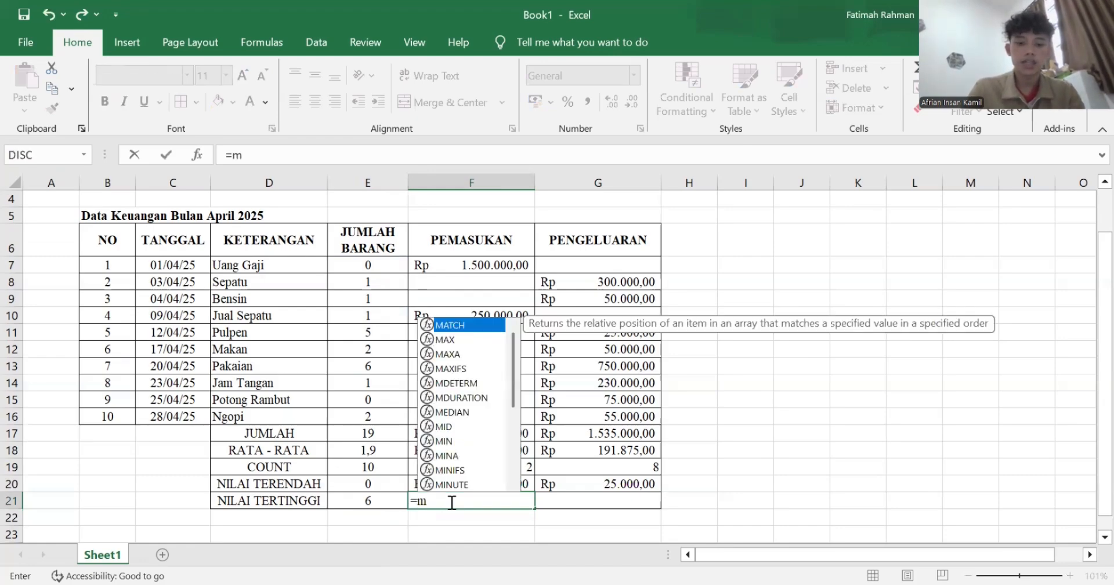
type("ax(")
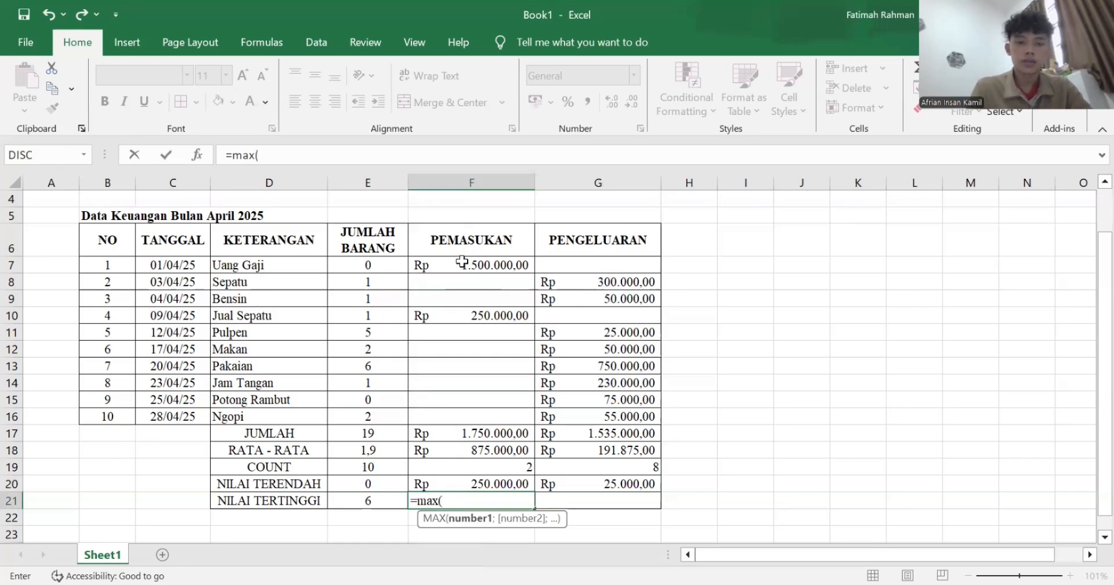
left_click_drag(462, 262, 461, 421)
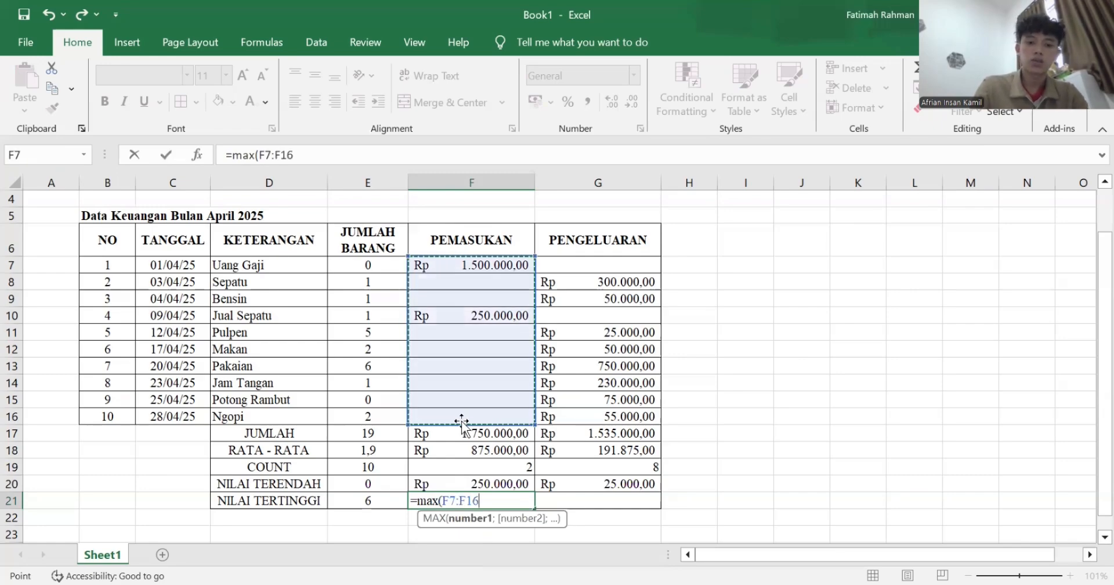
type(")")
key("Return")
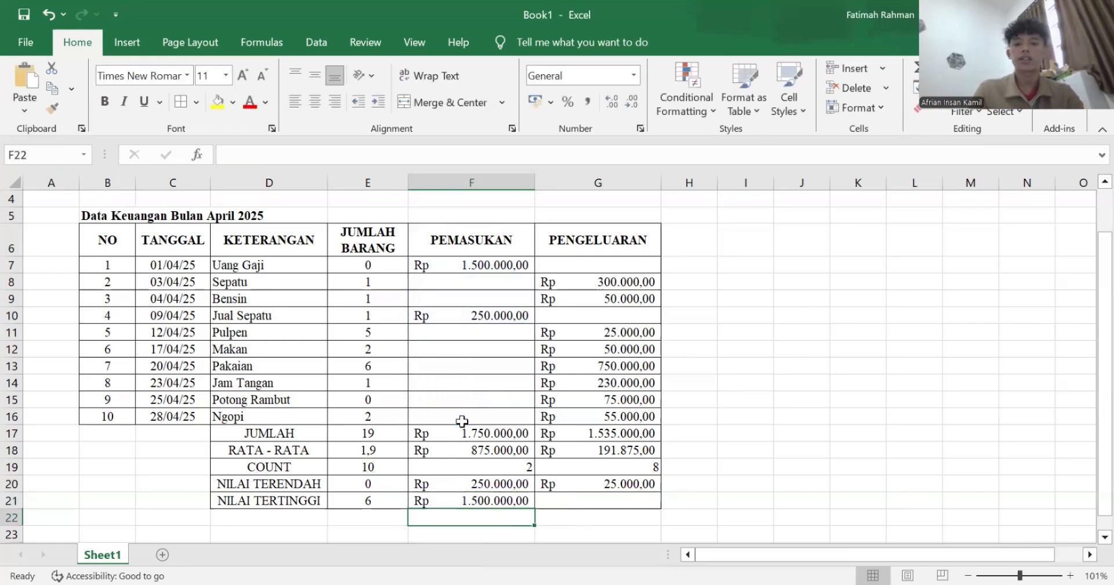
Find the highest PENGELUARAN value in cell G21 with the formula =max(G7:G16).
left_click(508, 502)
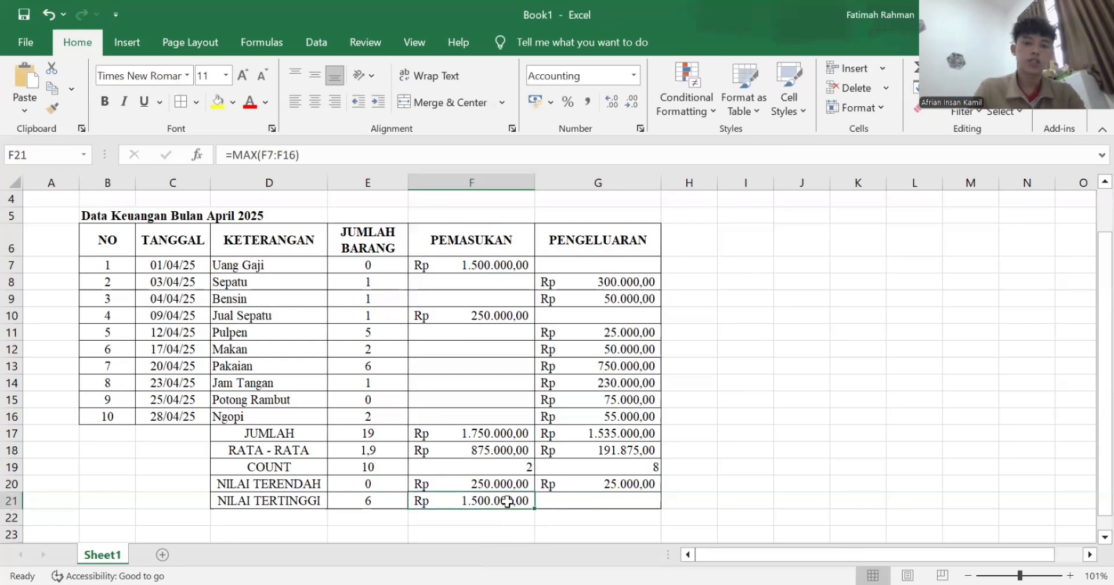
left_click(578, 503)
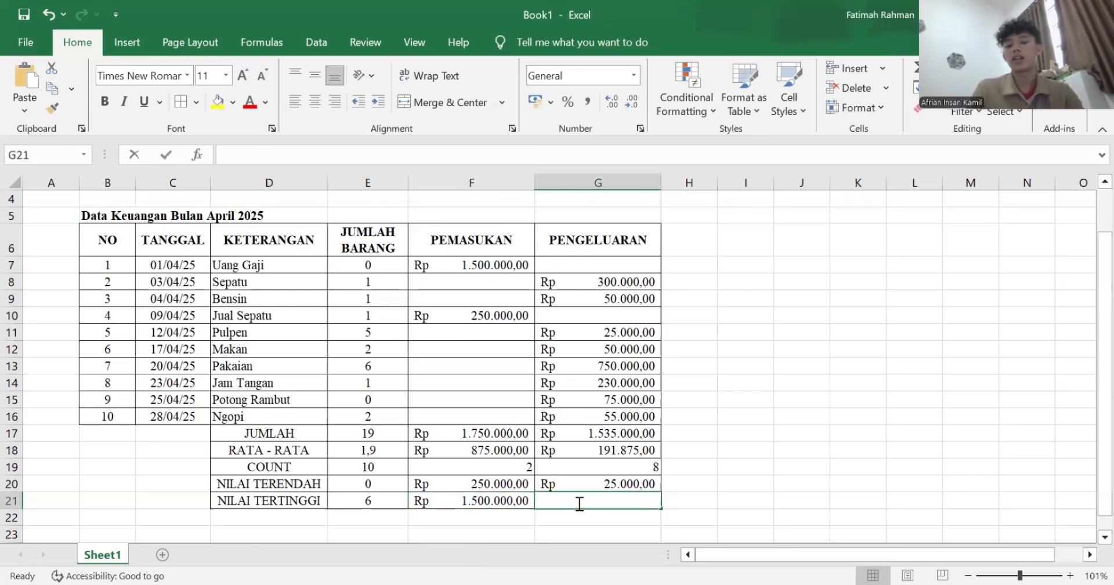
double_click(579, 503)
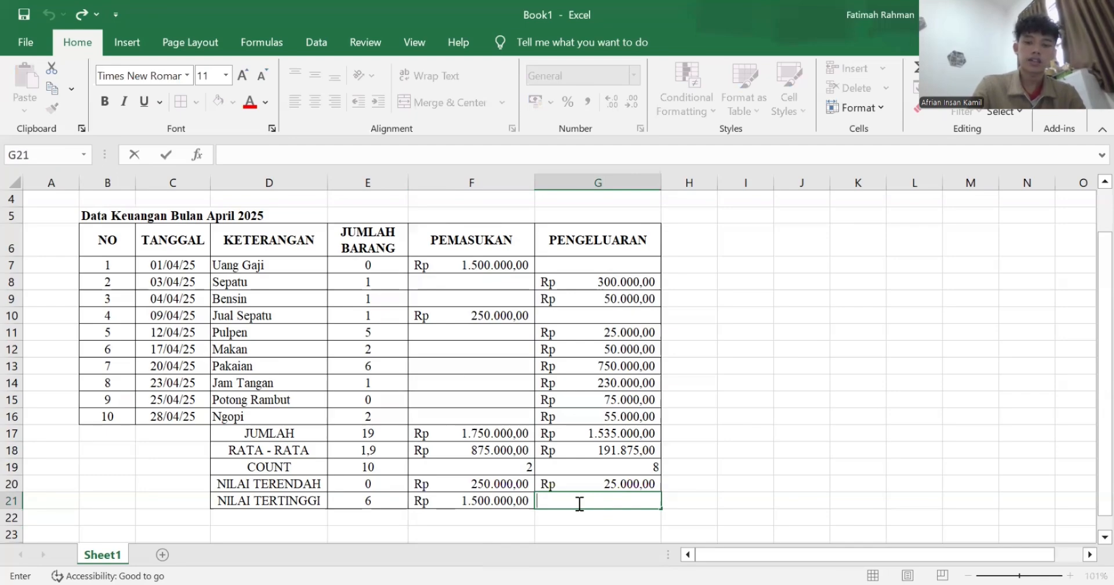
type("=m")
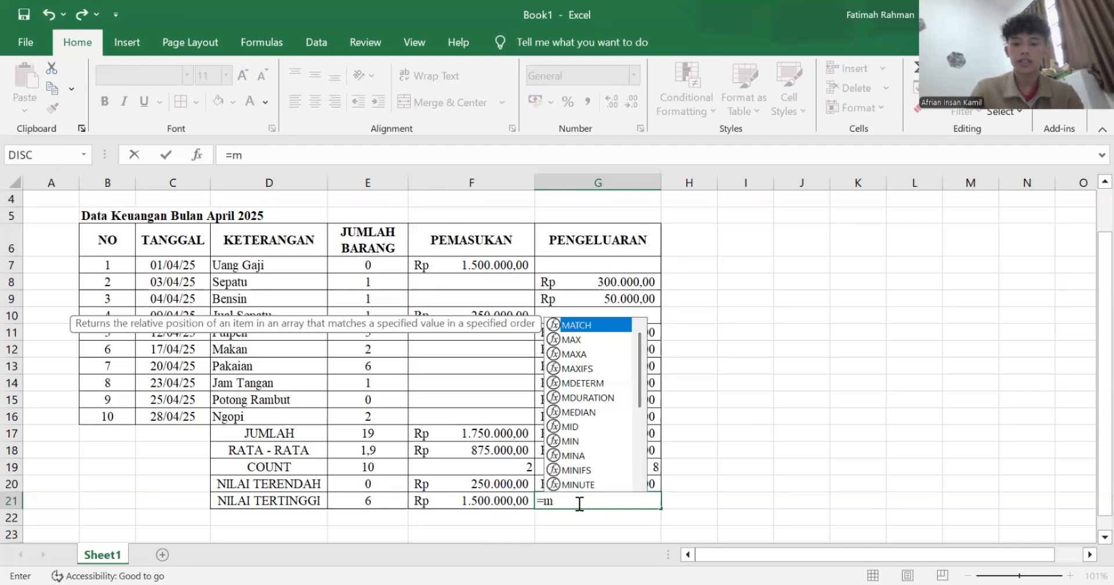
type("ax")
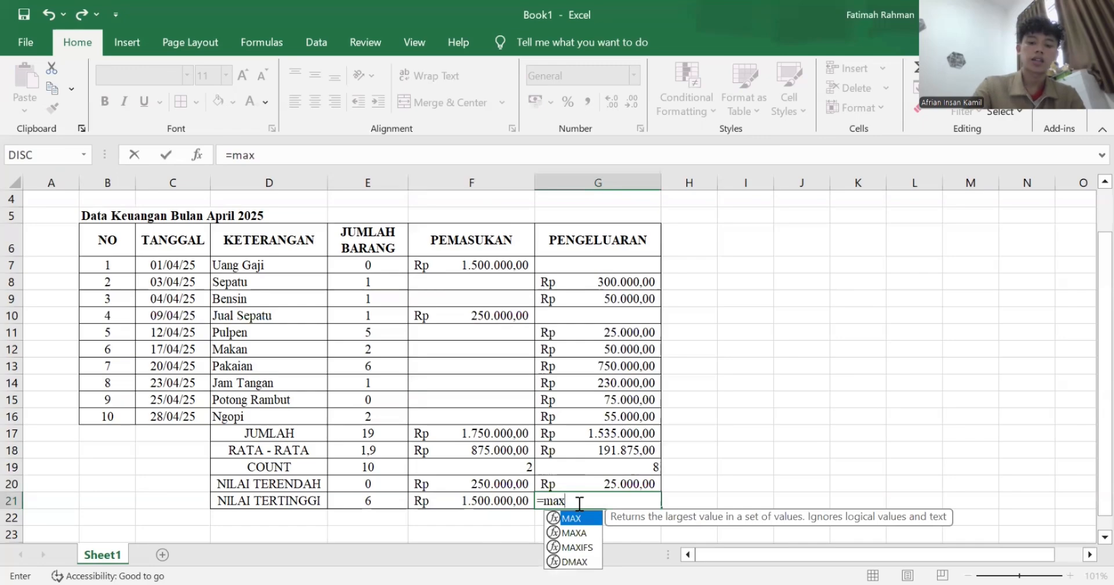
type("(")
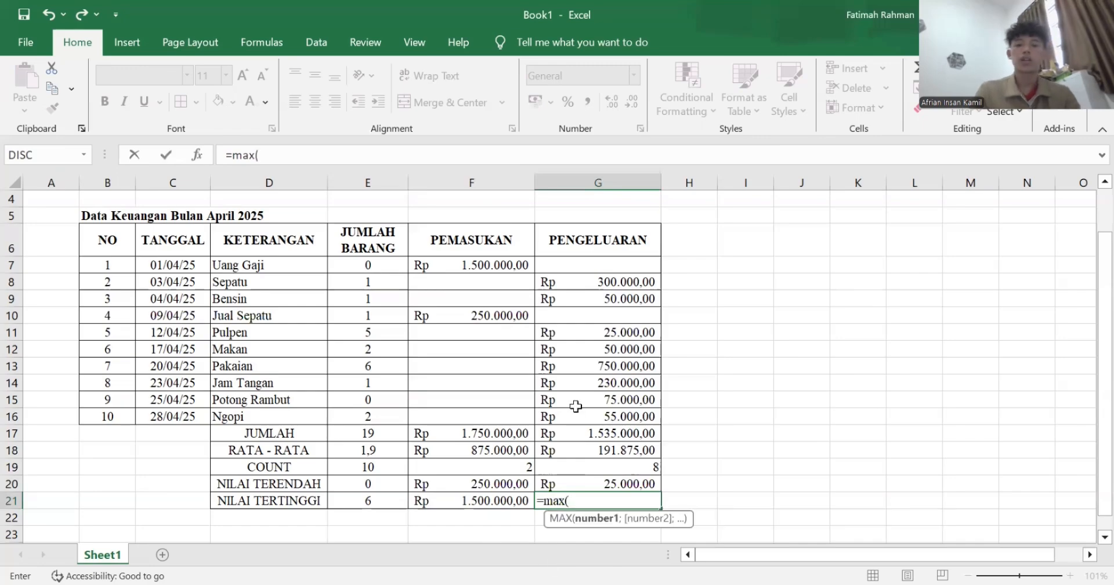
left_click(592, 264)
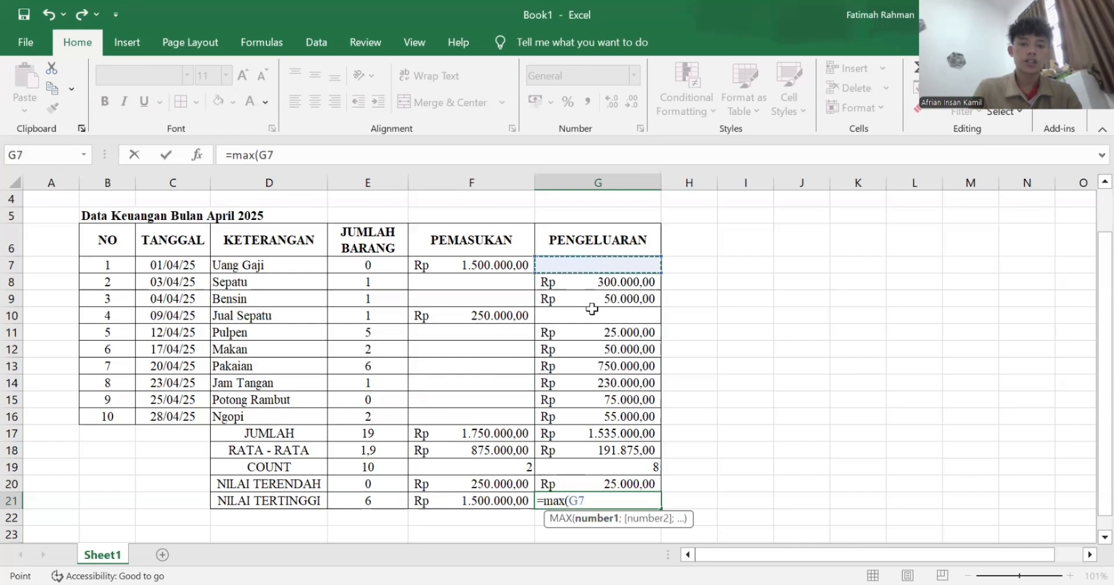
left_click_drag(583, 414, 583, 416)
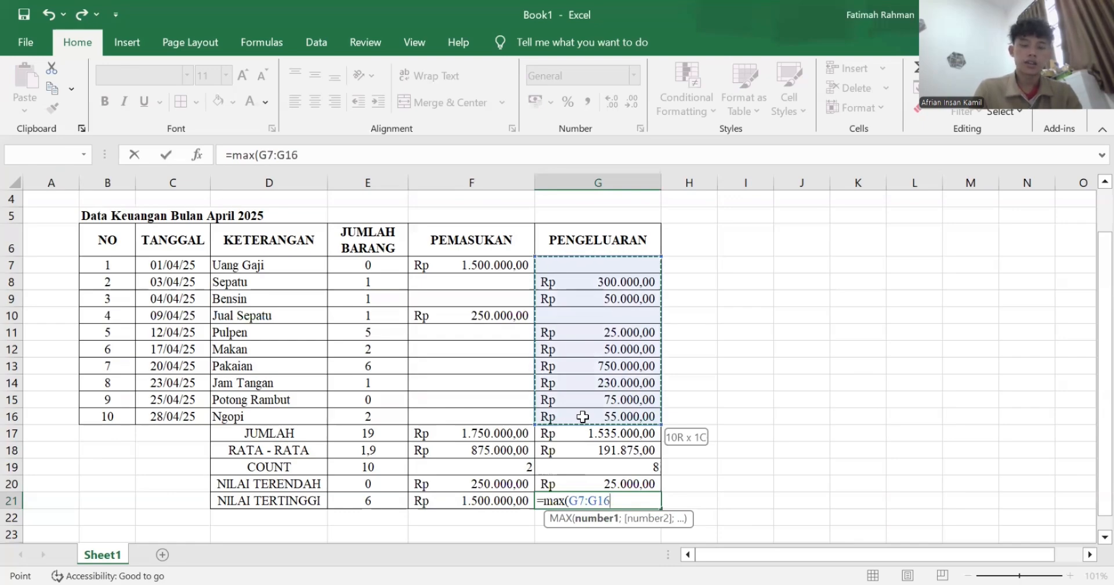
left_click_drag(582, 416, 582, 416)
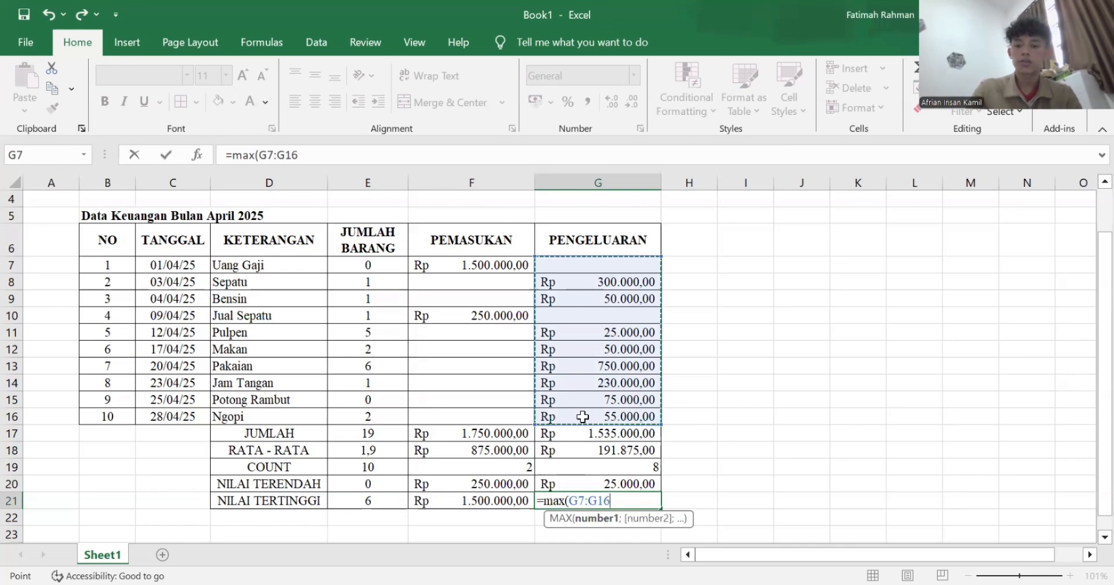
type(")")
key("Return")
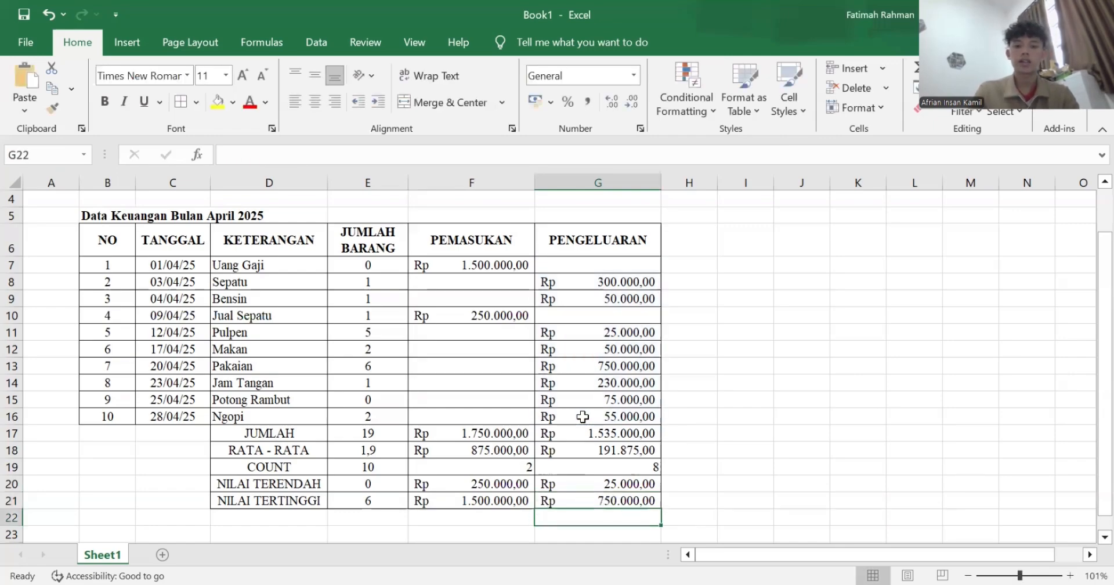
left_click(691, 471)
scroll(692, 473, "up", 1)
scroll(691, 473, "up", 1)
scroll(691, 473, "down", 1)
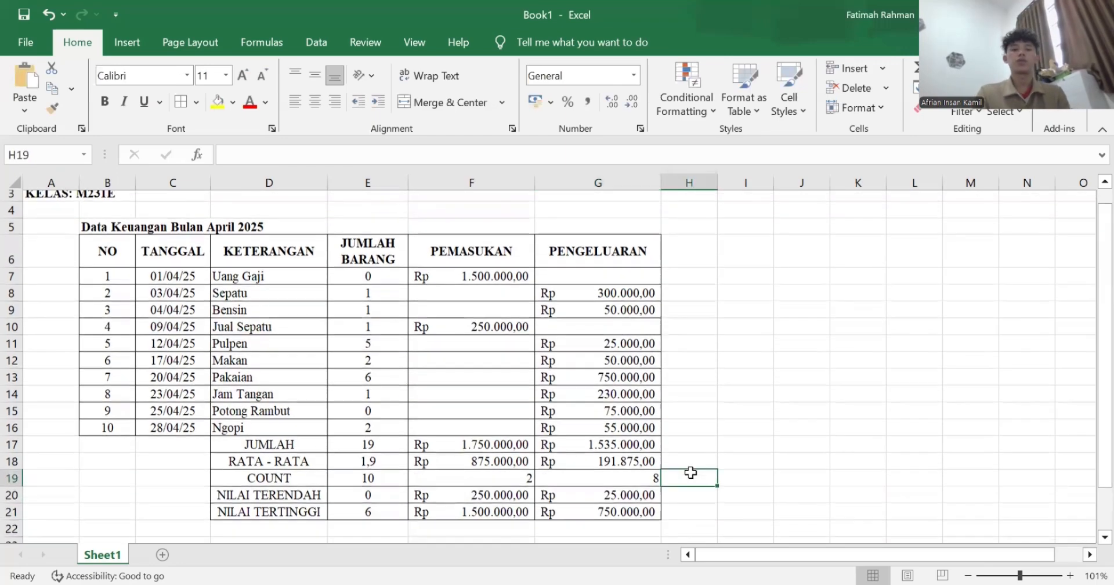
scroll(691, 475, "up", 1)
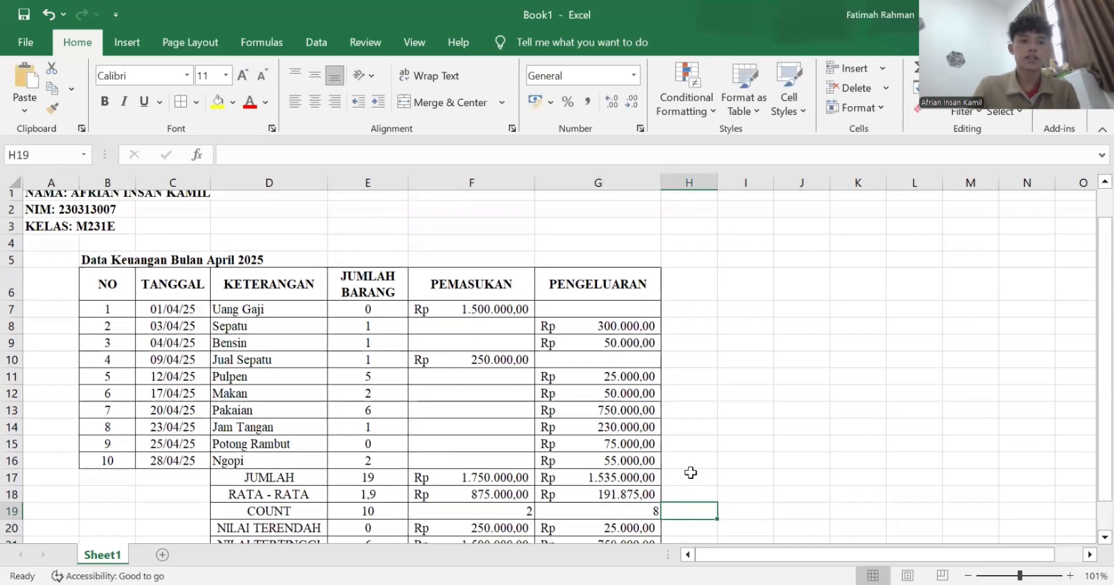
scroll(690, 473, "down", 1)
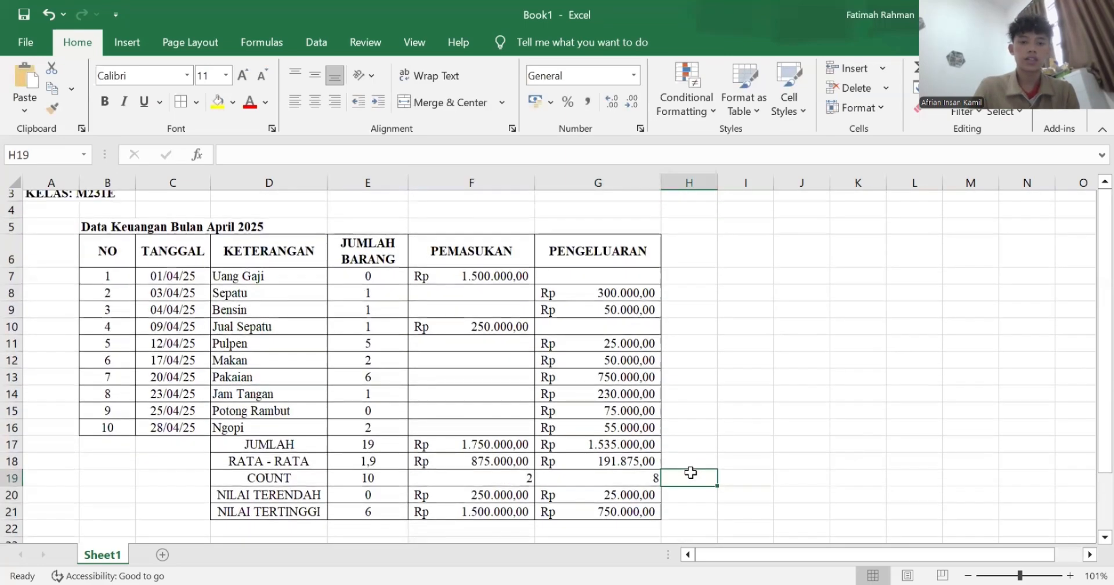
scroll(691, 472, "up", 1)
left_click(691, 473)
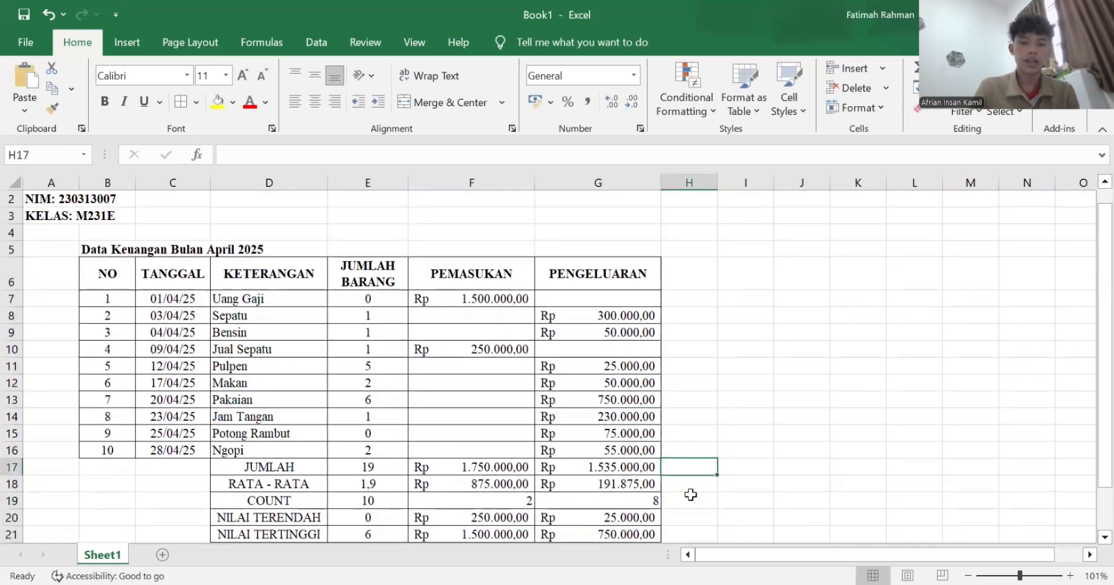
left_click(700, 448)
scroll(703, 436, "down", 1)
scroll(703, 435, "up", 1)
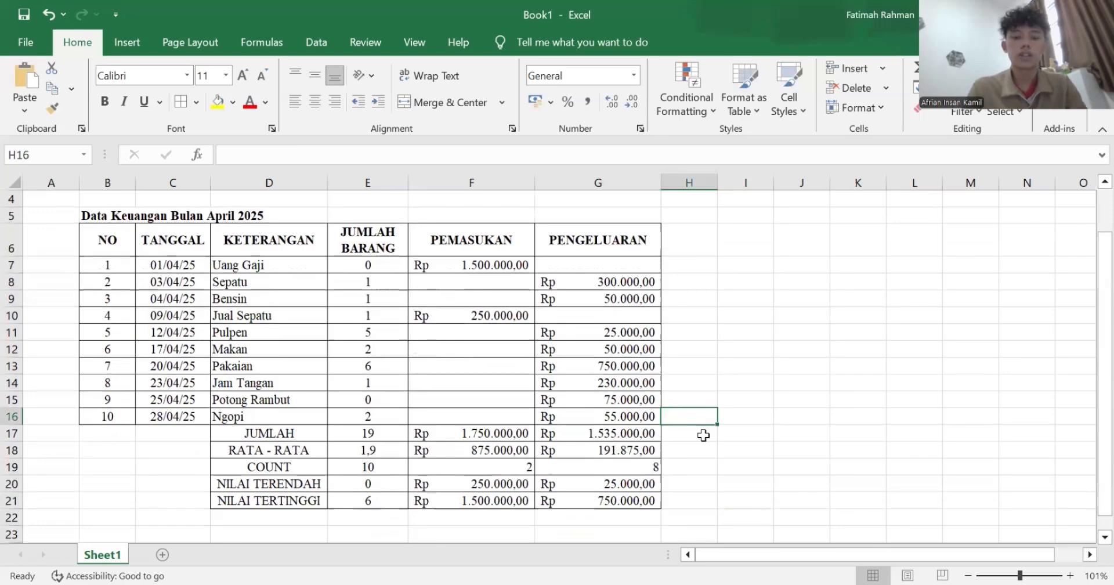